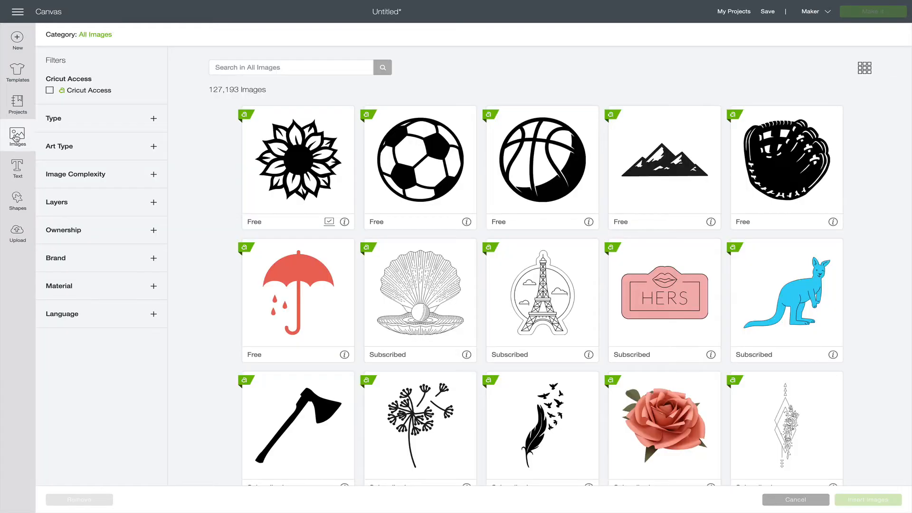
# Insert the free sunflower image from the image library onto the canvas and recolour it golden yellow.
pyautogui.click(320, 164)
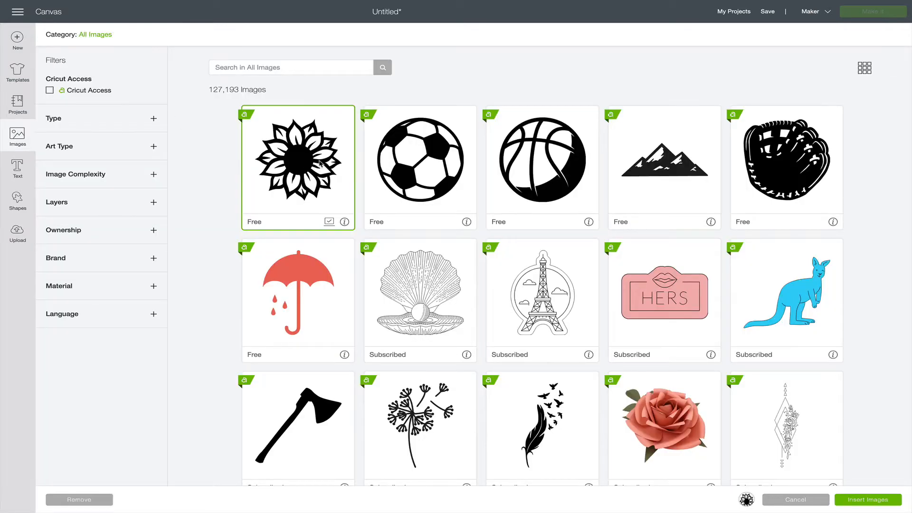
pyautogui.click(872, 497)
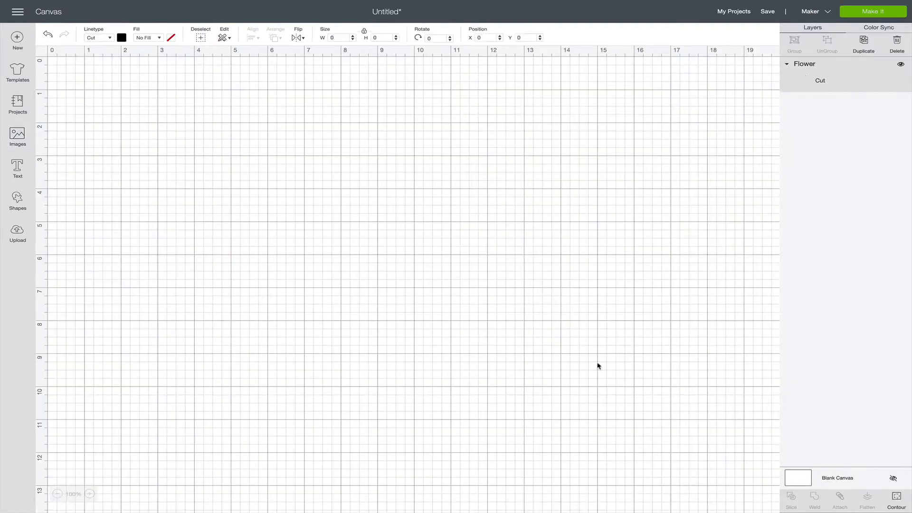
pyautogui.click(121, 38)
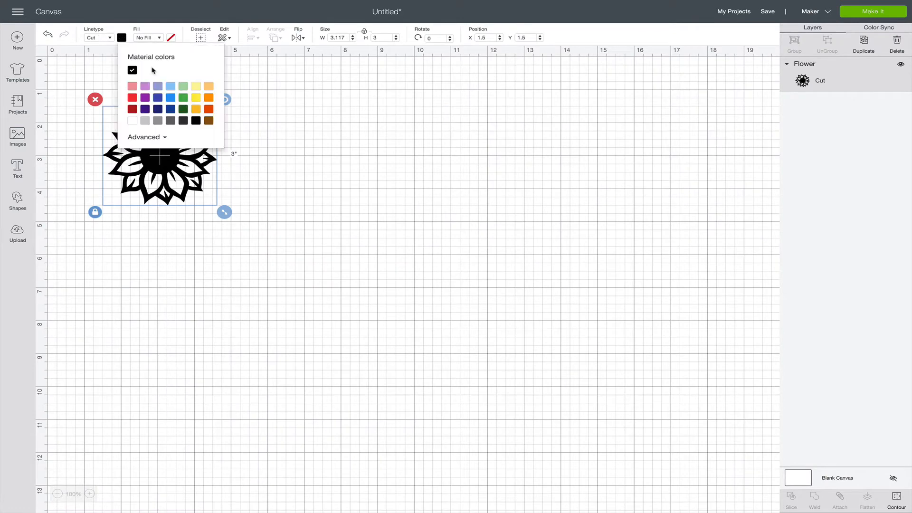
pyautogui.click(196, 110)
pyautogui.click(305, 187)
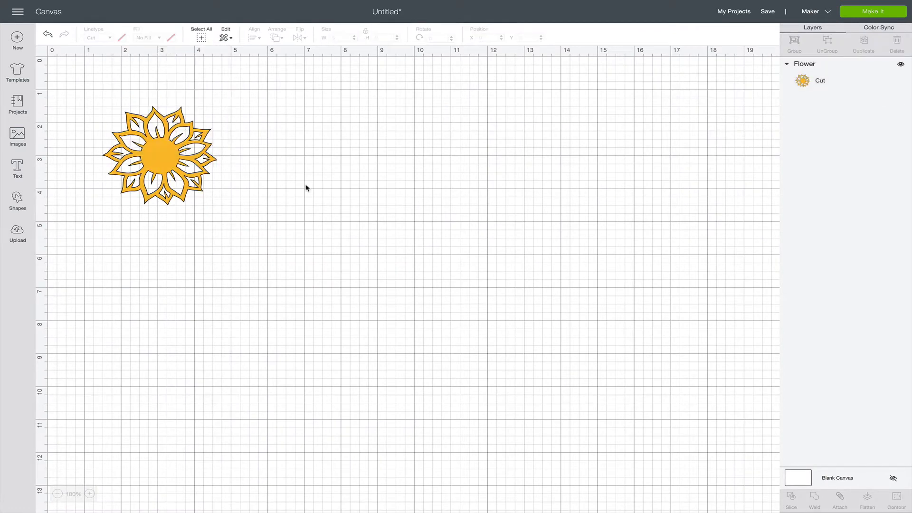
# Move the flower to about X 7.28, Y 1.49 and place a duplicate below right of it at about X 10.1, Y 3.35.
pyautogui.moveTo(162, 170); pyautogui.dragTo(374, 170)
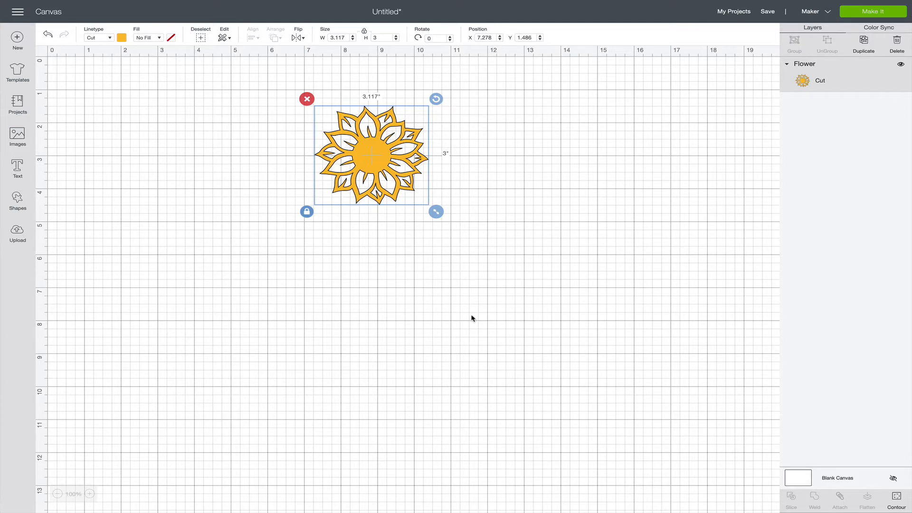
pyautogui.hotkey('ctrl', 'd')
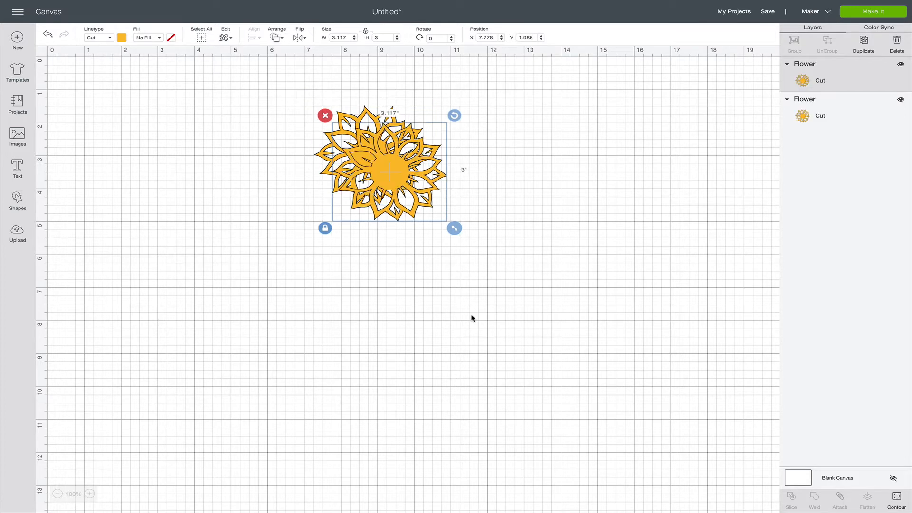
pyautogui.moveTo(395, 190); pyautogui.dragTo(468, 227)
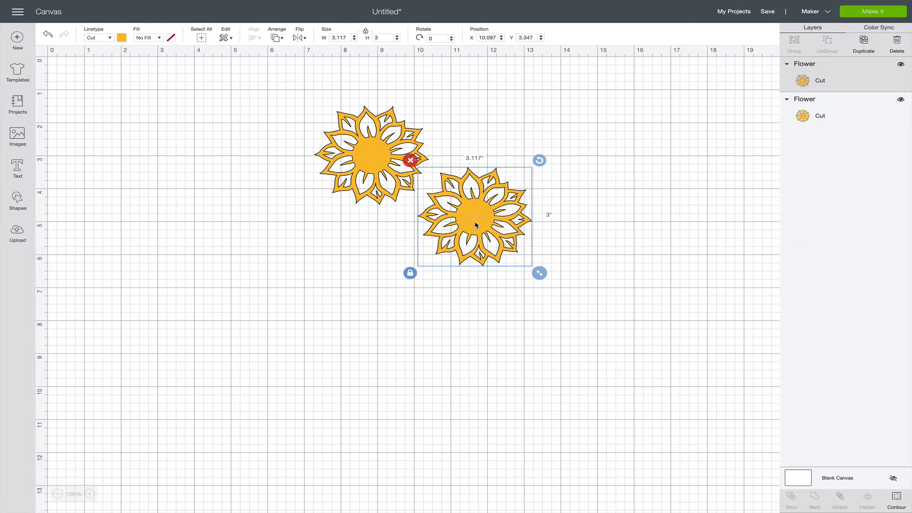
# Make three more duplicates of the flower and spread them out to form a ring of five.
pyautogui.click(863, 42)
pyautogui.moveTo(495, 278); pyautogui.dragTo(405, 344)
pyautogui.click(863, 41)
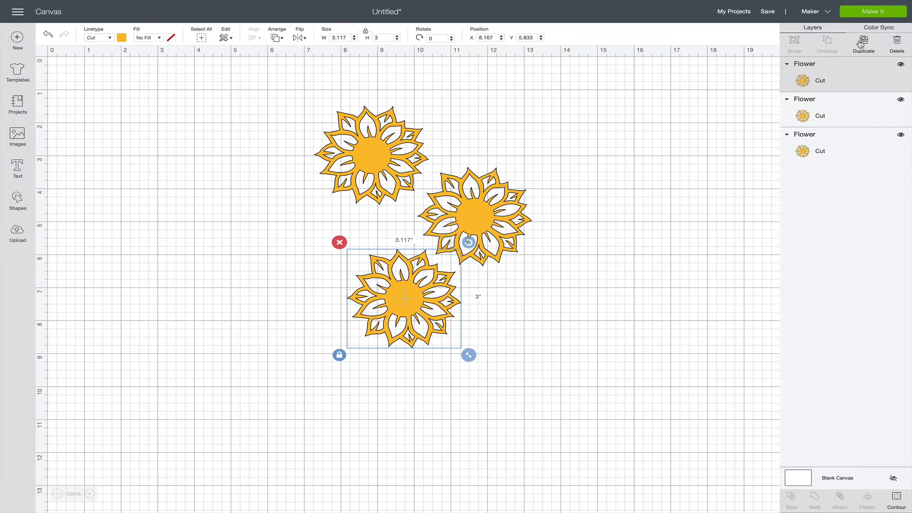
pyautogui.click(864, 42)
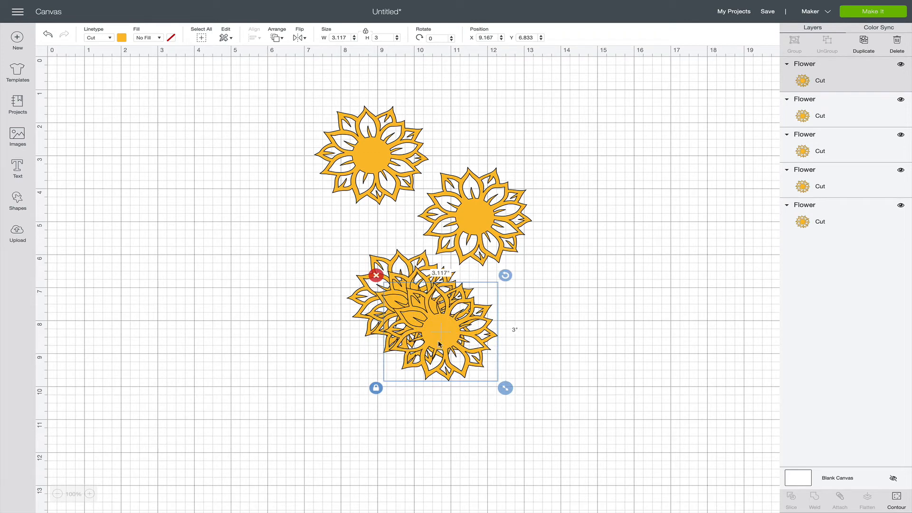
pyautogui.moveTo(436, 344); pyautogui.dragTo(255, 213)
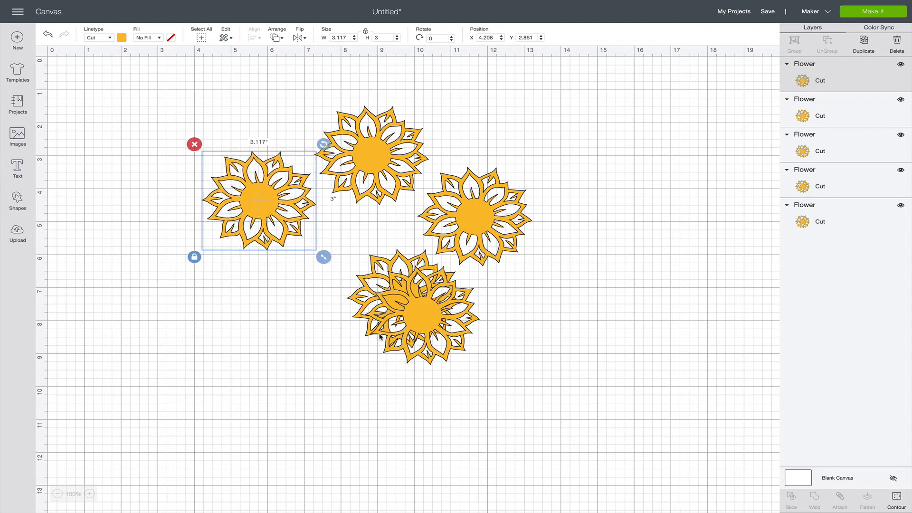
pyautogui.moveTo(419, 328); pyautogui.dragTo(297, 332)
pyautogui.moveTo(429, 313); pyautogui.dragTo(452, 336)
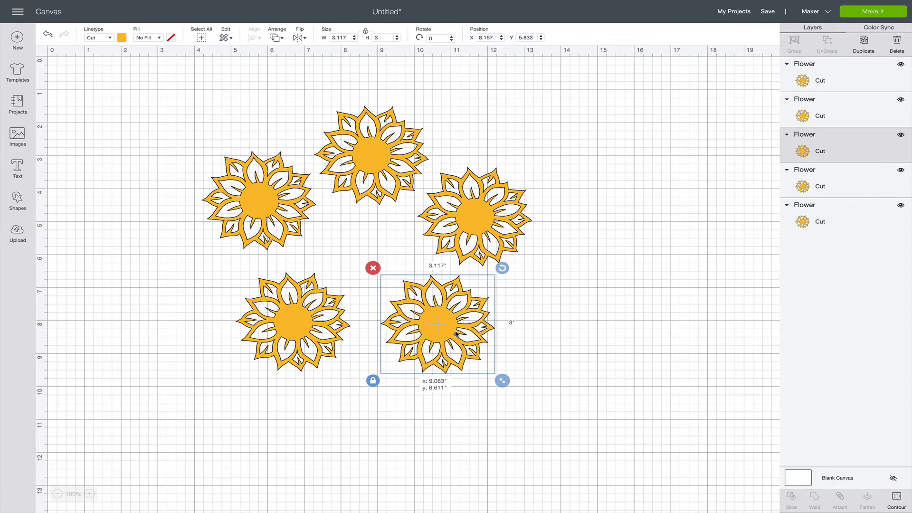
# Fine-tune the positions of the left, right and two lower flowers so the ring is evenly spaced.
pyautogui.click(316, 328)
pyautogui.moveTo(316, 327); pyautogui.dragTo(319, 324)
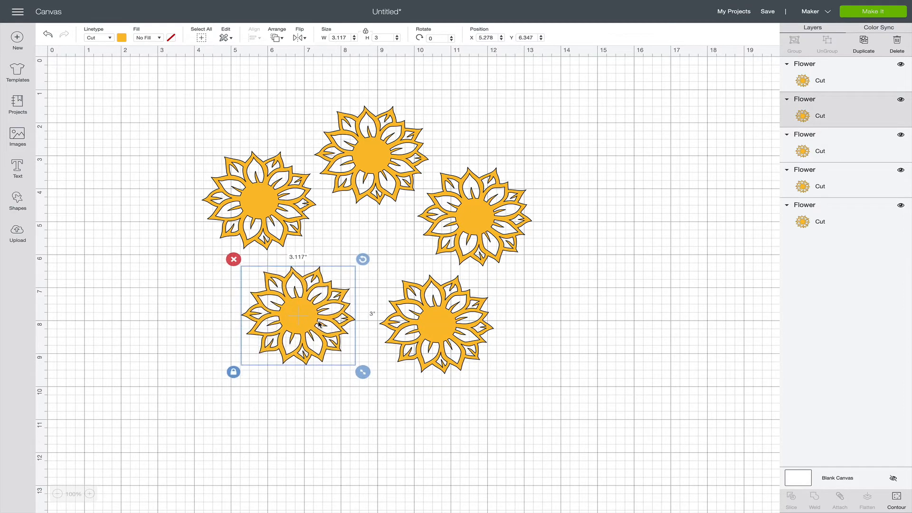
pyautogui.moveTo(264, 231); pyautogui.dragTo(271, 244)
pyautogui.moveTo(289, 319); pyautogui.dragTo(300, 328)
pyautogui.moveTo(422, 331); pyautogui.dragTo(420, 332)
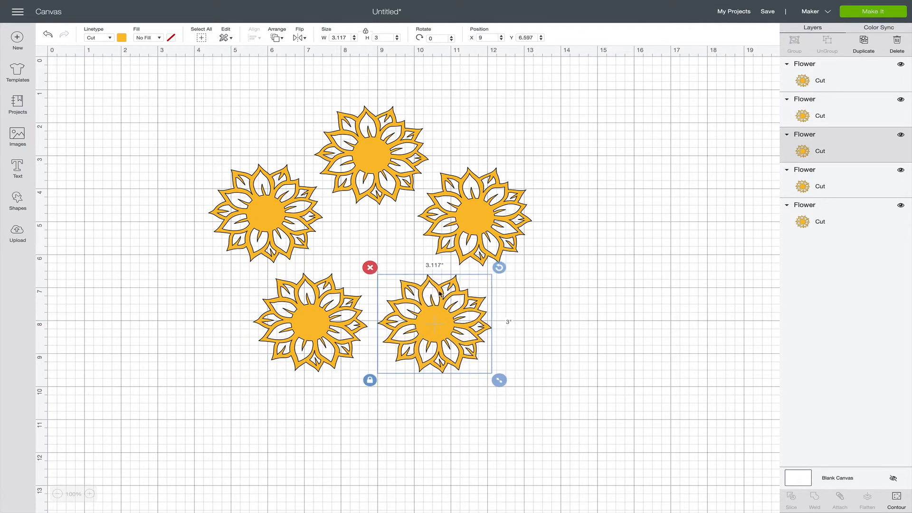
pyautogui.moveTo(467, 240); pyautogui.dragTo(468, 239)
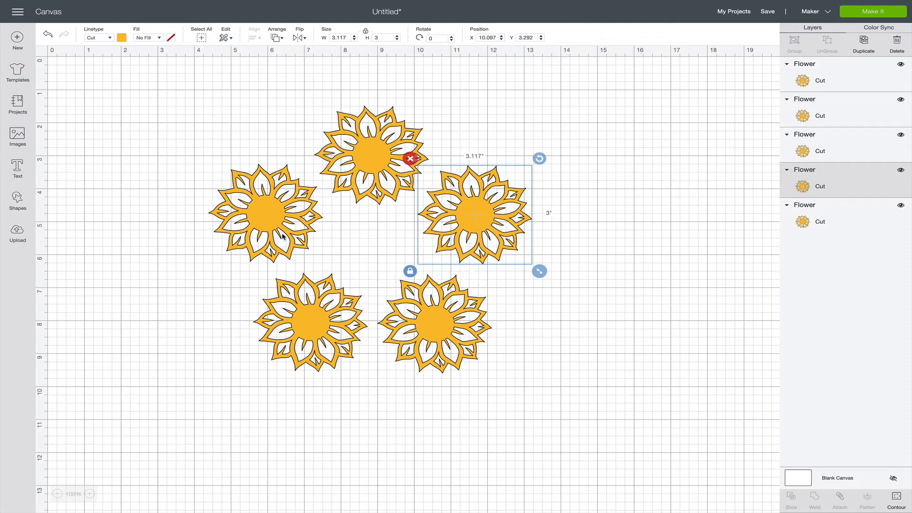
pyautogui.moveTo(279, 232); pyautogui.dragTo(281, 235)
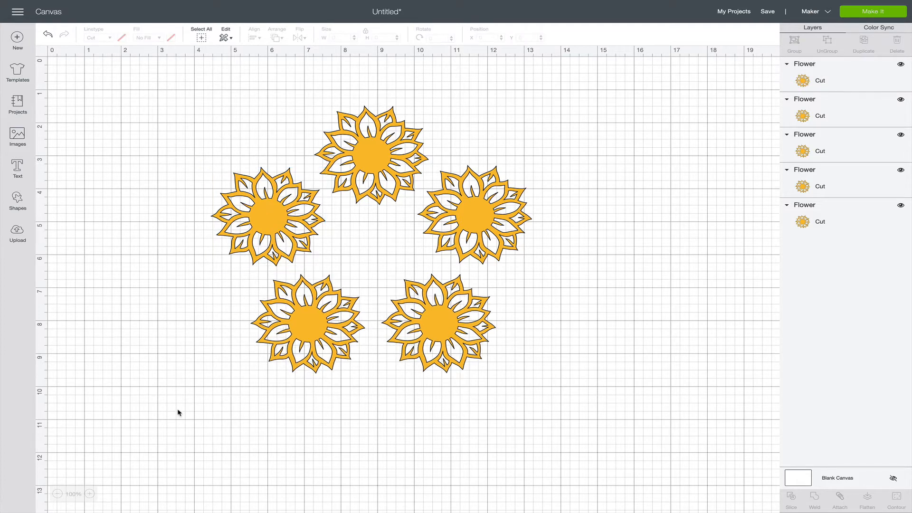
# Try enlarging the top flower to about 3.95 in wide and the right flower to about 4.34 in wide, and undo both resizes.
pyautogui.click(368, 177)
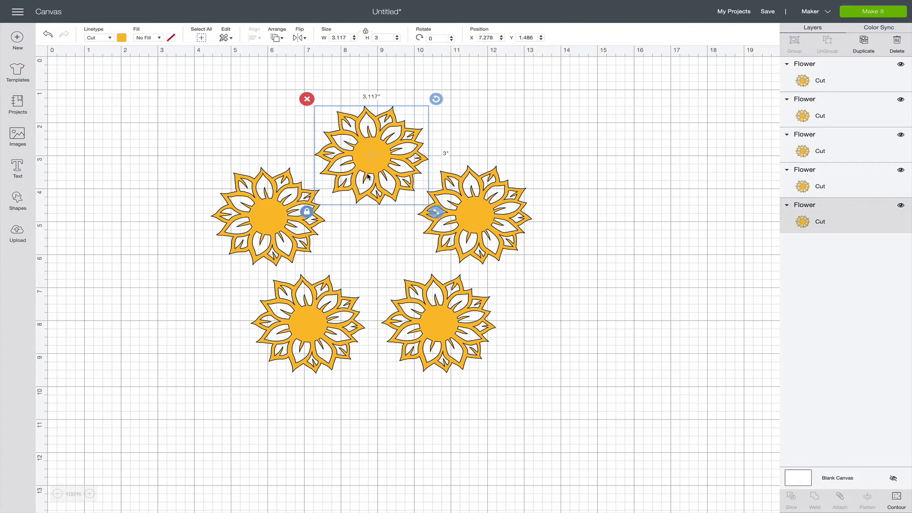
pyautogui.moveTo(434, 211); pyautogui.dragTo(466, 237)
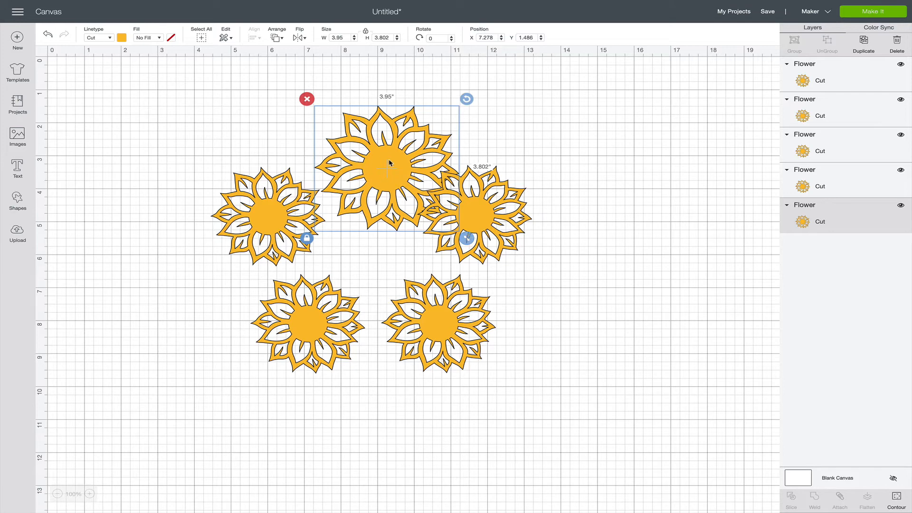
pyautogui.click(474, 198)
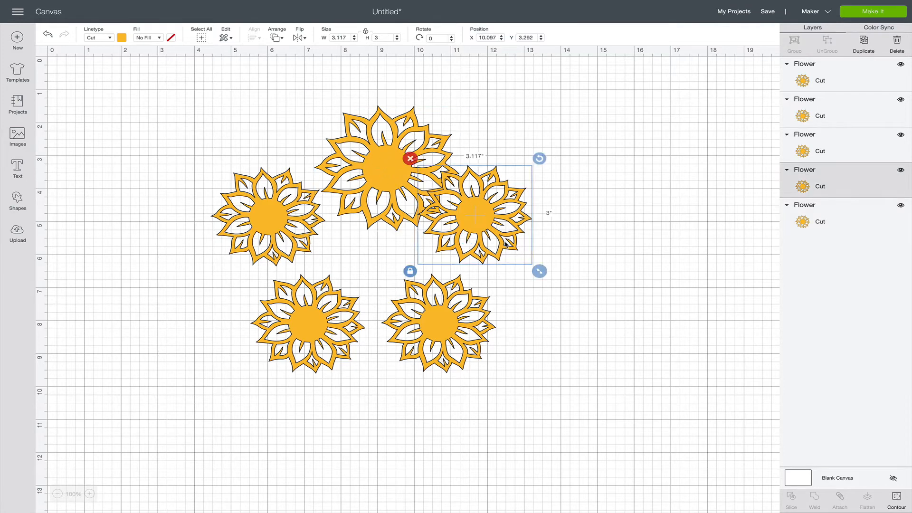
pyautogui.moveTo(539, 275); pyautogui.dragTo(584, 310)
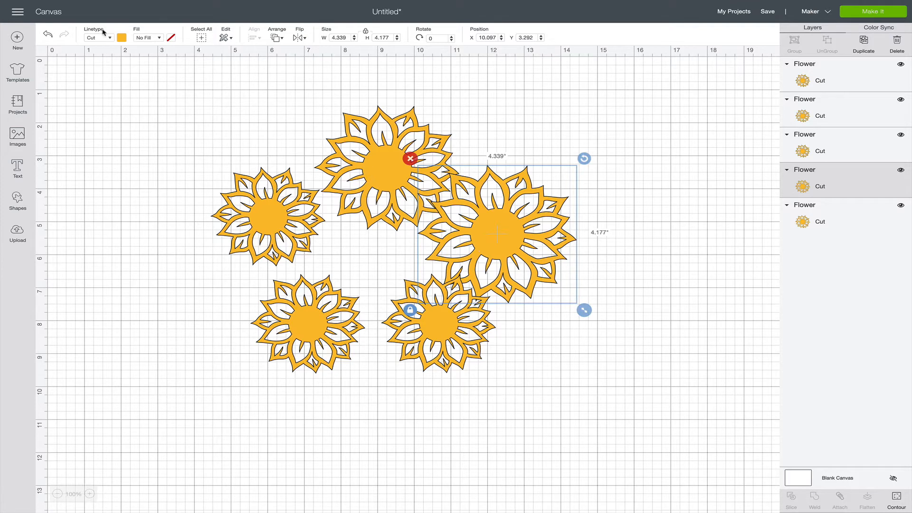
pyautogui.click(49, 34)
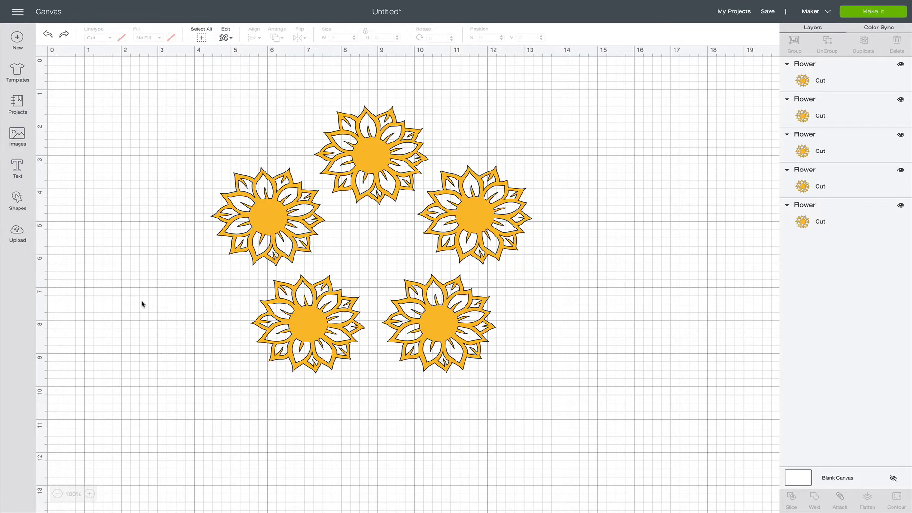
pyautogui.click(367, 138)
pyautogui.click(473, 244)
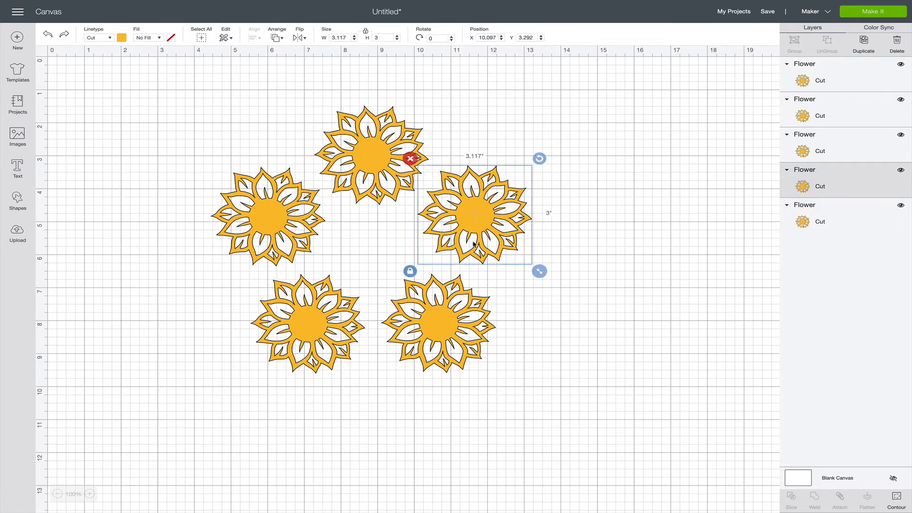
pyautogui.click(405, 330)
pyautogui.click(295, 329)
pyautogui.click(264, 236)
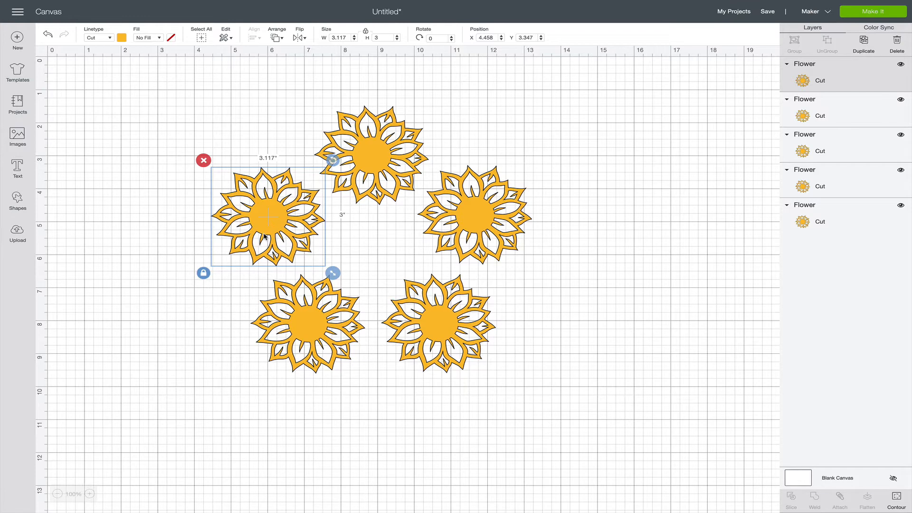
pyautogui.click(245, 137)
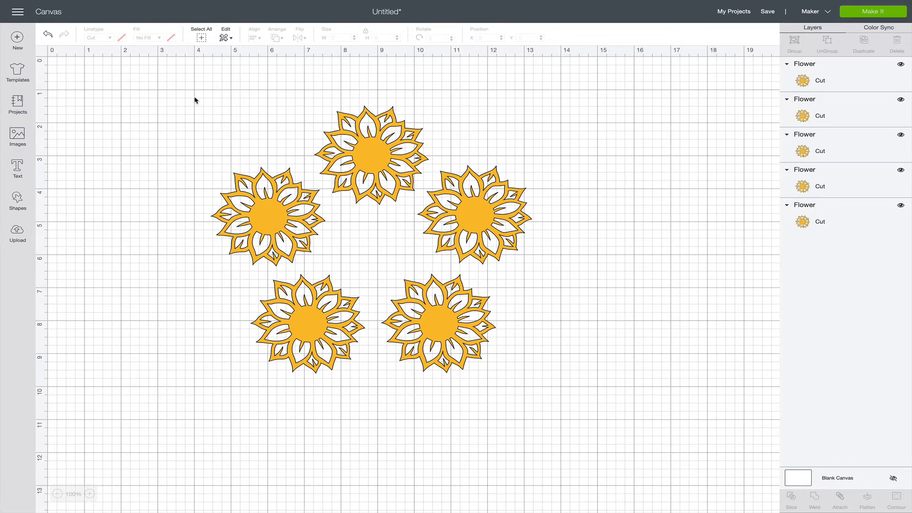
# Select all five flowers and group them together.
pyautogui.moveTo(195, 98); pyautogui.dragTo(560, 400)
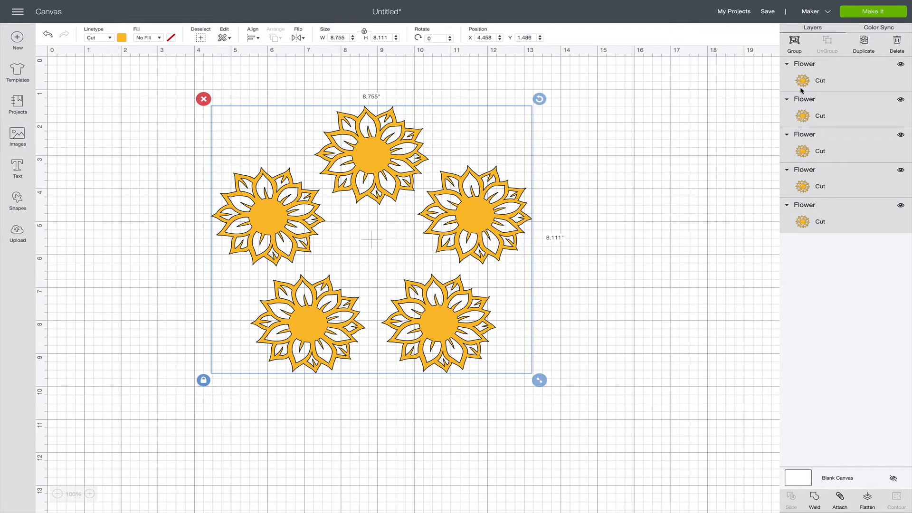
pyautogui.click(800, 44)
pyautogui.click(615, 165)
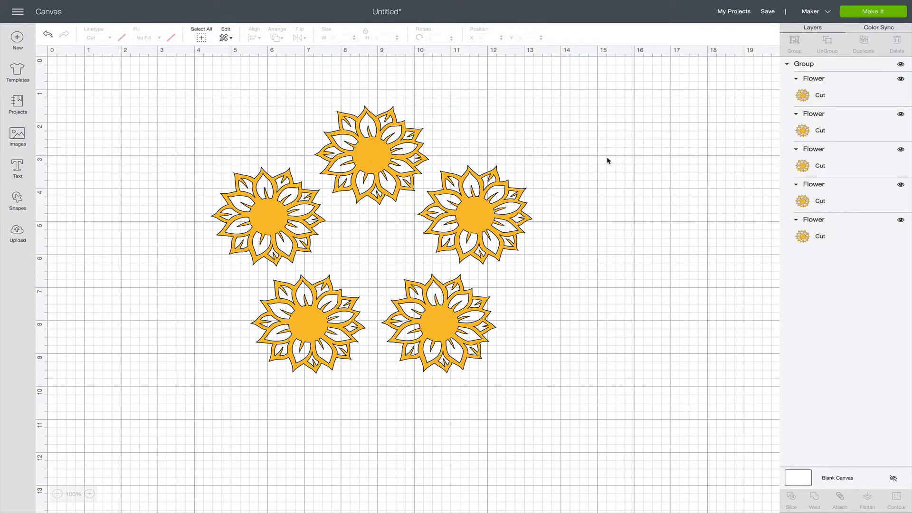
# Scale the flower group proportionally to about 9.53 in wide and move it to about X 4.85, Y 1.76.
pyautogui.click(380, 165)
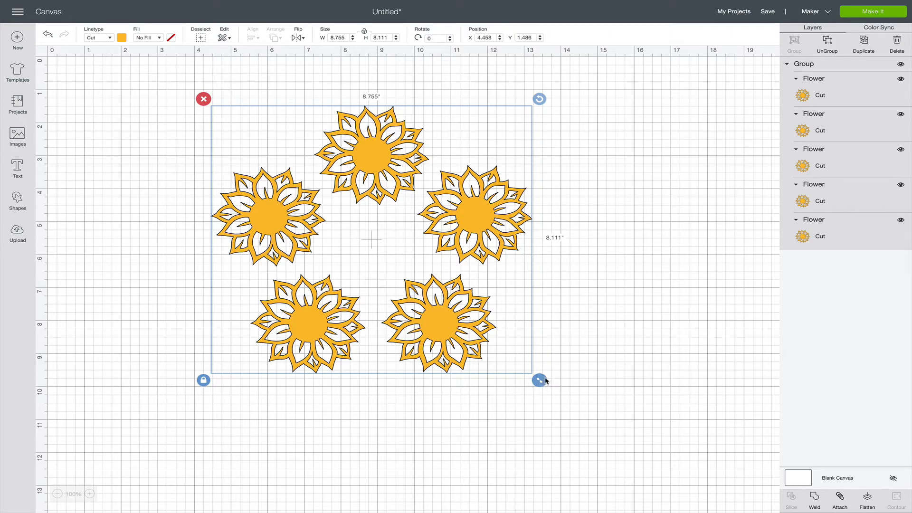
pyautogui.moveTo(542, 380); pyautogui.dragTo(665, 486)
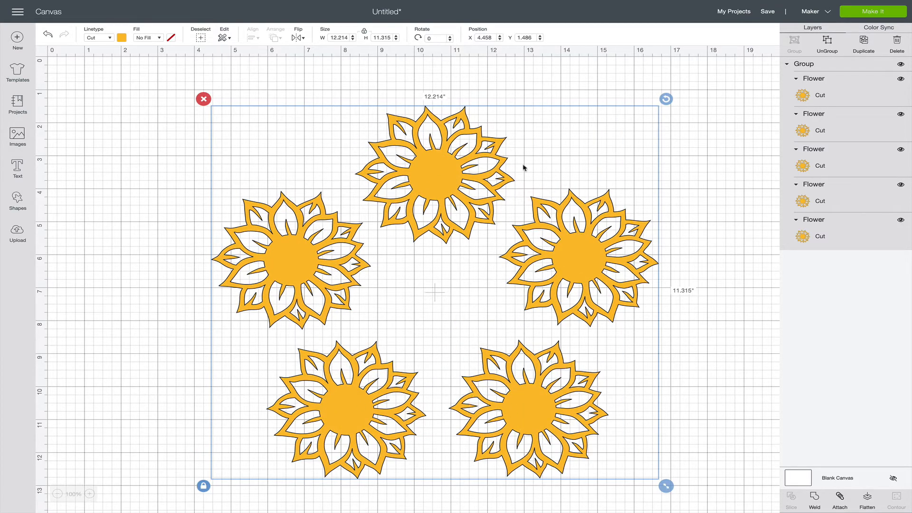
pyautogui.moveTo(409, 332); pyautogui.dragTo(366, 320)
pyautogui.moveTo(666, 485); pyautogui.dragTo(370, 263)
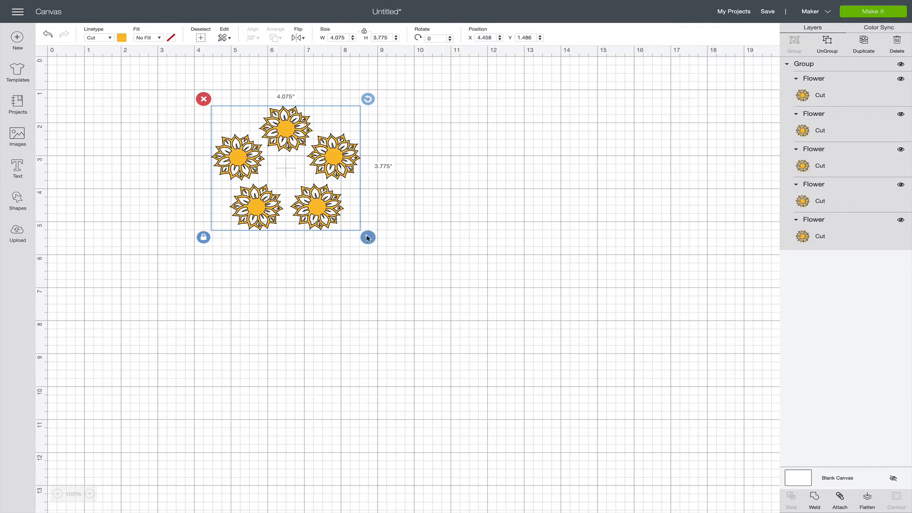
pyautogui.moveTo(368, 238); pyautogui.dragTo(568, 404)
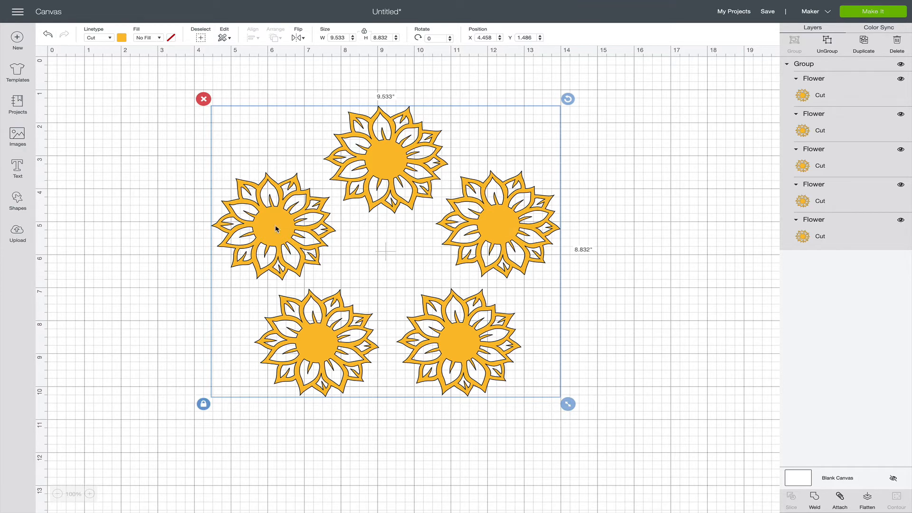
pyautogui.moveTo(276, 229); pyautogui.dragTo(216, 249)
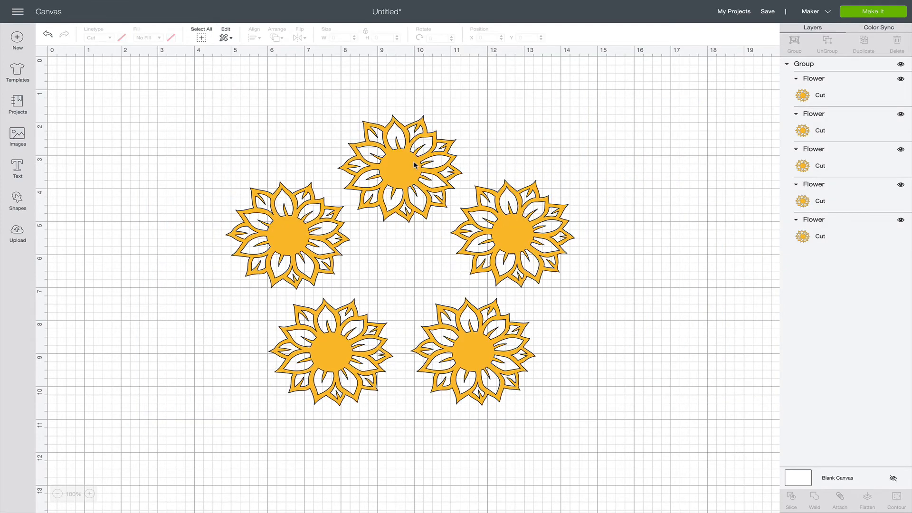
# Ungroup the five flowers and move the top flower and the right flower outward separately.
pyautogui.click(414, 165)
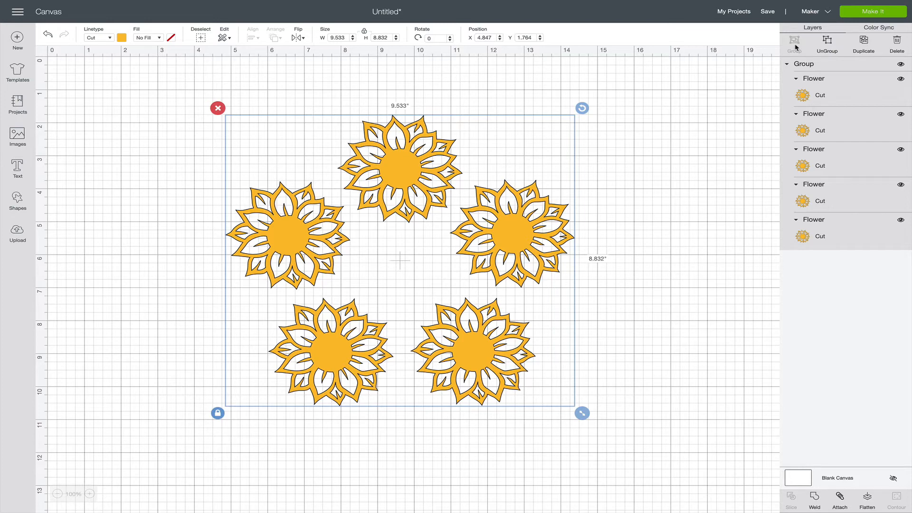
pyautogui.click(826, 48)
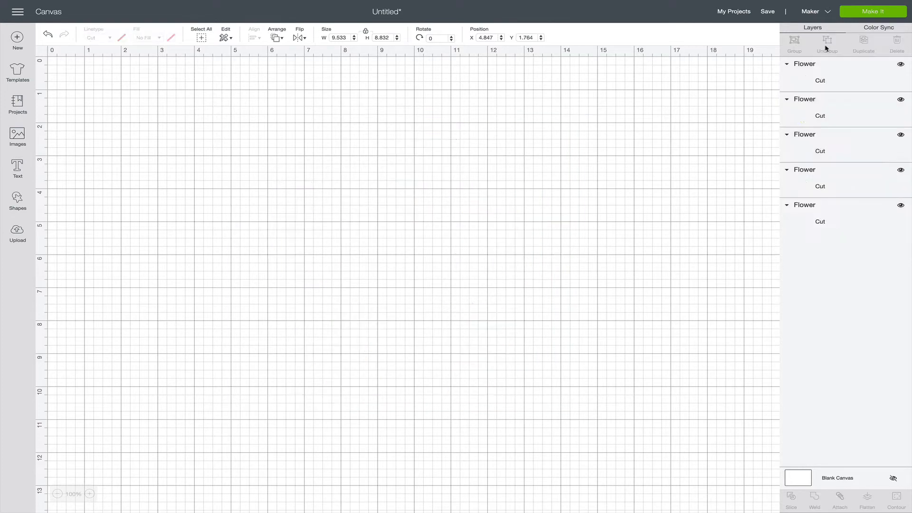
pyautogui.click(398, 164)
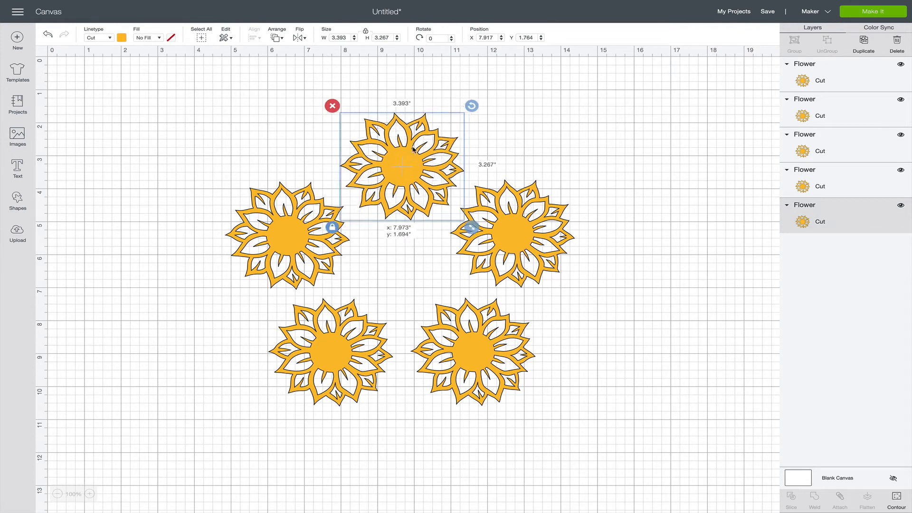
pyautogui.moveTo(398, 164); pyautogui.dragTo(442, 105)
pyautogui.moveTo(536, 222); pyautogui.dragTo(634, 223)
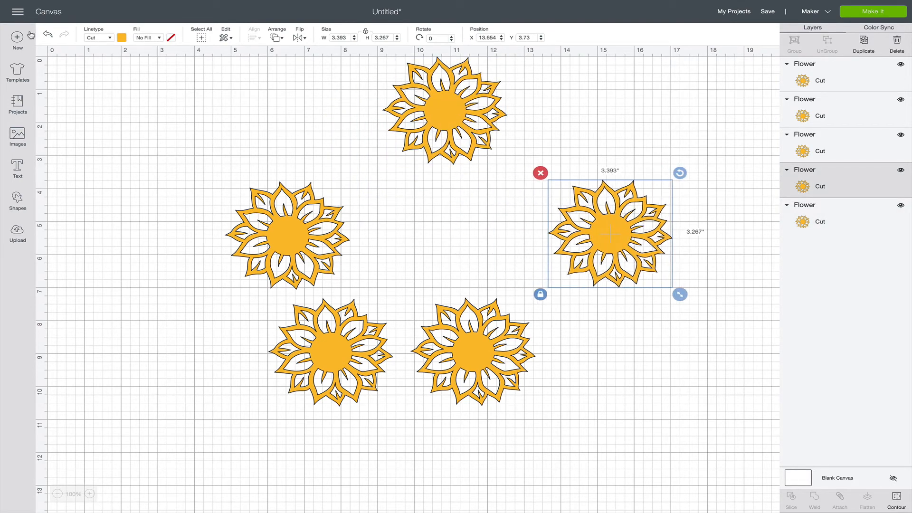
# Undo the two separate flower moves and the ungrouping.
pyautogui.click(47, 35)
pyautogui.click(48, 35)
pyautogui.click(47, 35)
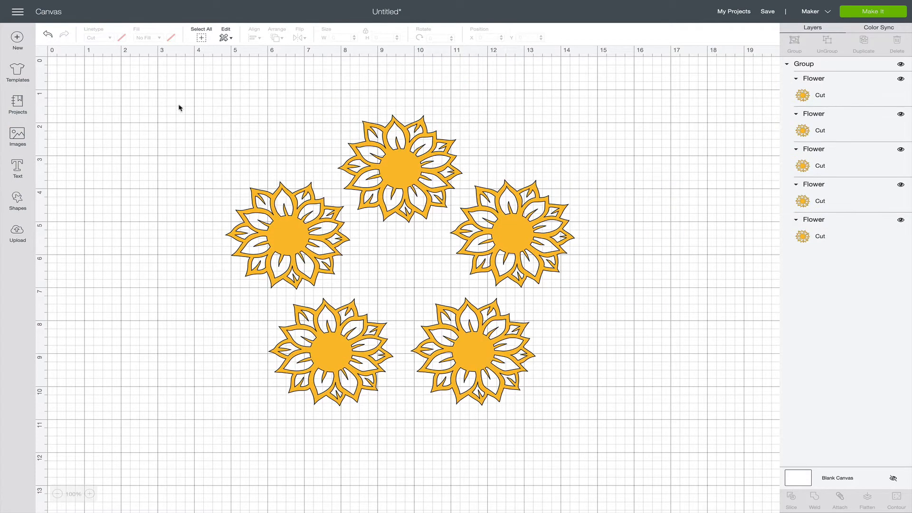
# Add a text object reading "Love", "Grows" and "Here" on three separate lines.
pyautogui.click(401, 150)
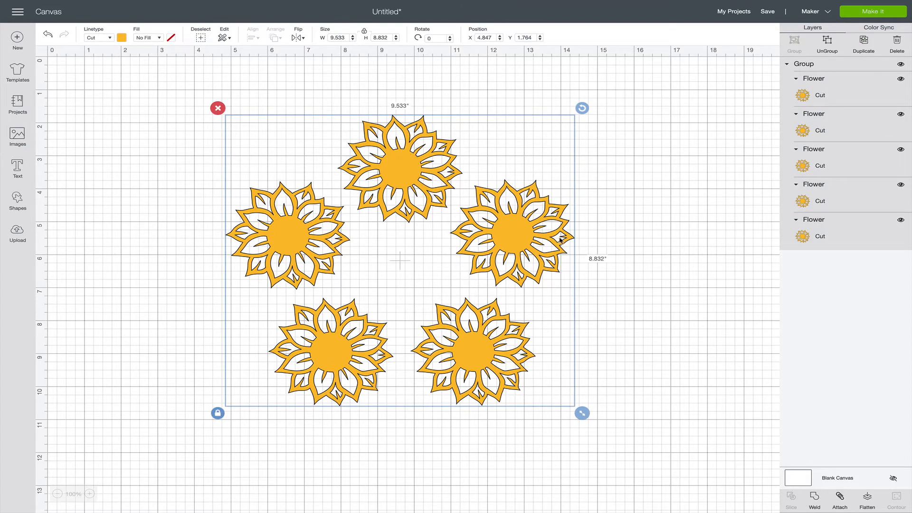
pyautogui.click(17, 172)
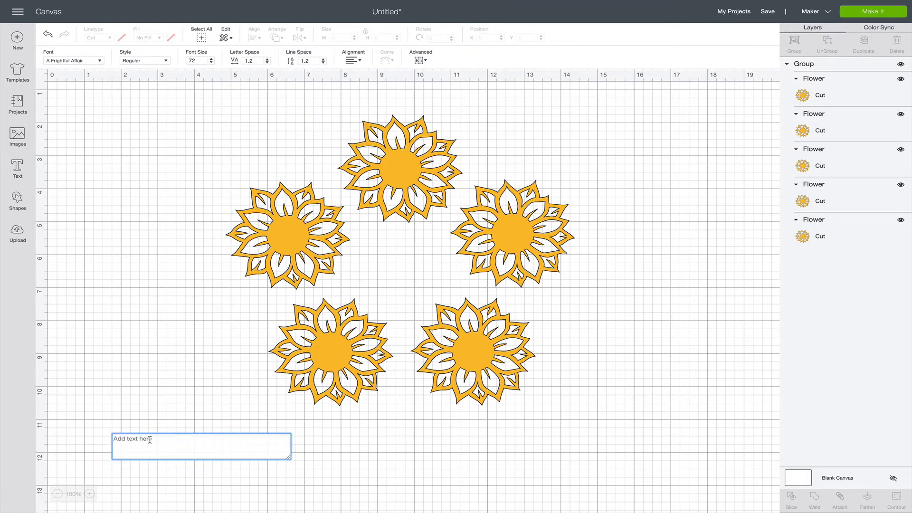
pyautogui.write('Love ')
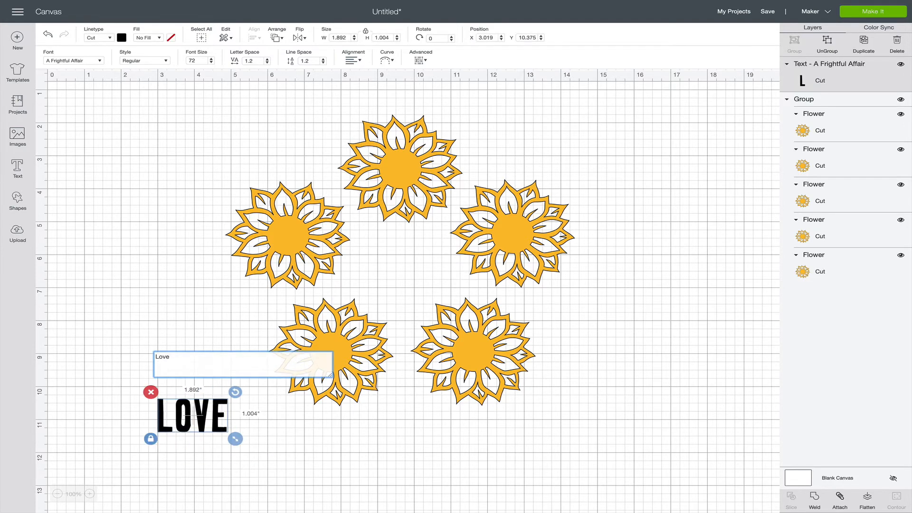
pyautogui.write('Grows')
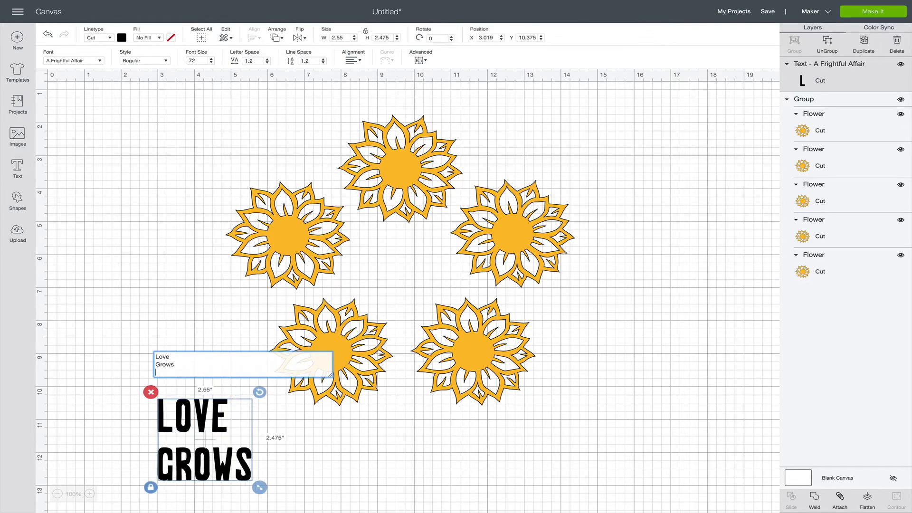
pyautogui.press('Return')
pyautogui.write('Here')
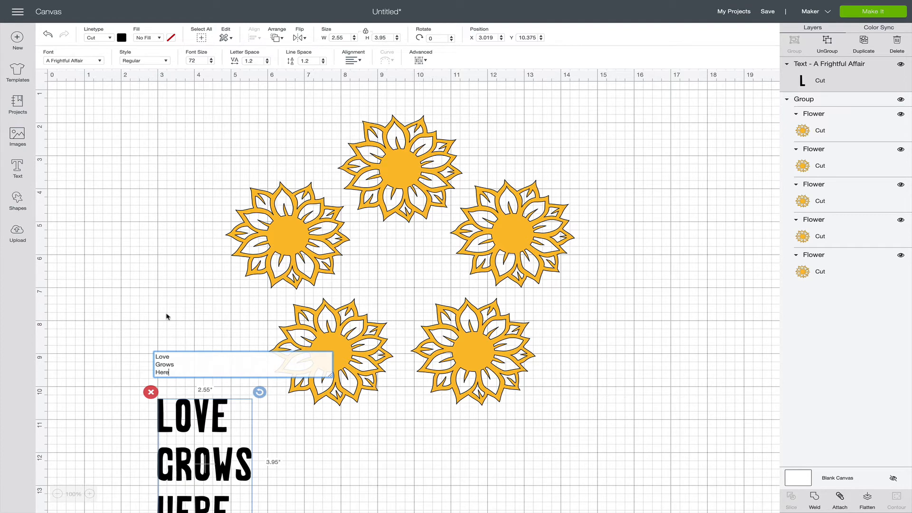
# Centre-align the three text lines and move the text inside the flower ring to about X 8.13, Y 4.71.
pyautogui.click(355, 65)
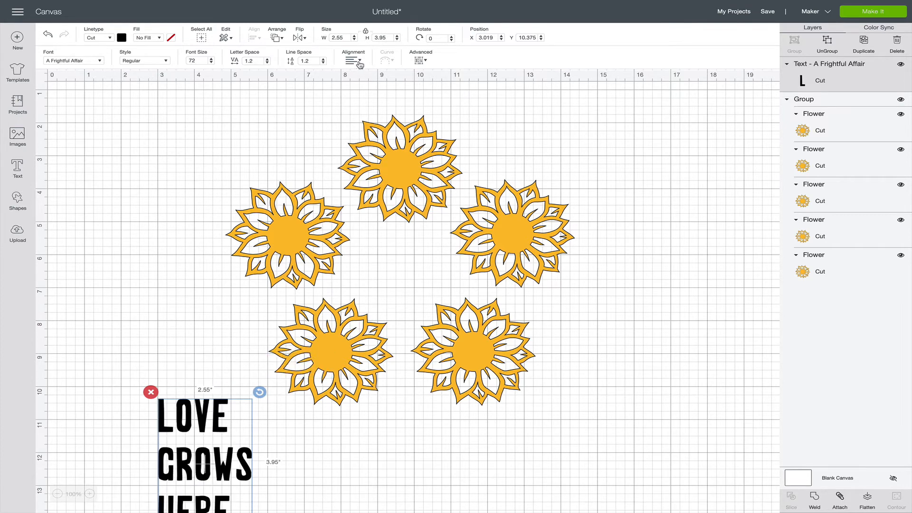
pyautogui.click(357, 62)
pyautogui.click(369, 83)
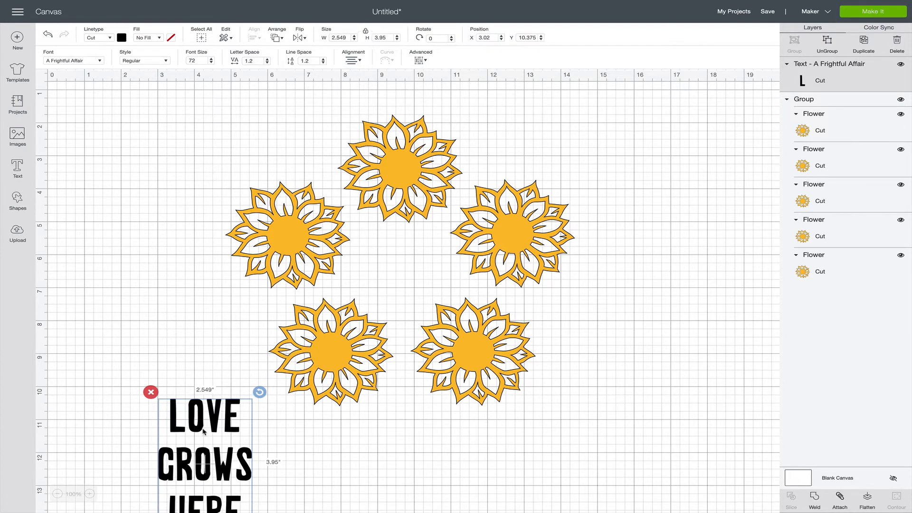
pyautogui.moveTo(212, 427); pyautogui.dragTo(399, 241)
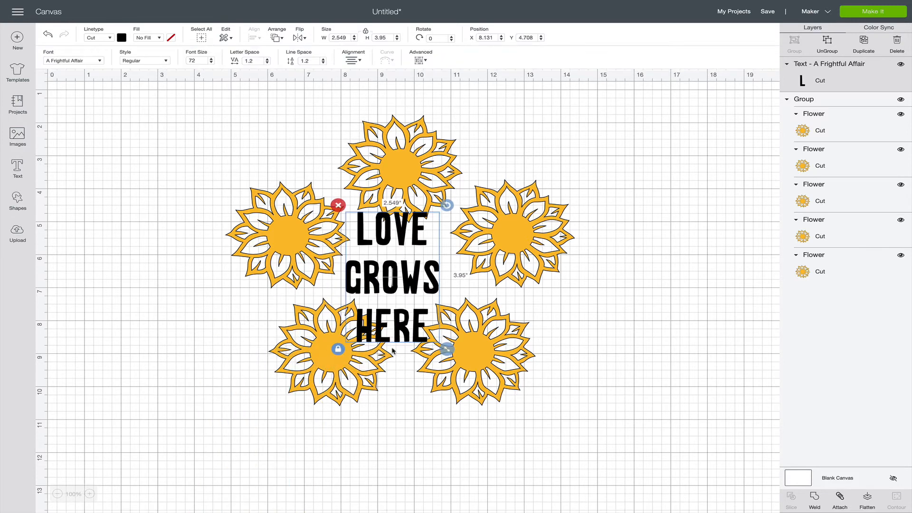
# Unlock the text's proportions, resize it to about 2.44 × 2.08 in, and position it at about X 8.35, Y 5.26.
pyautogui.click(338, 349)
pyautogui.moveTo(447, 349); pyautogui.dragTo(450, 304)
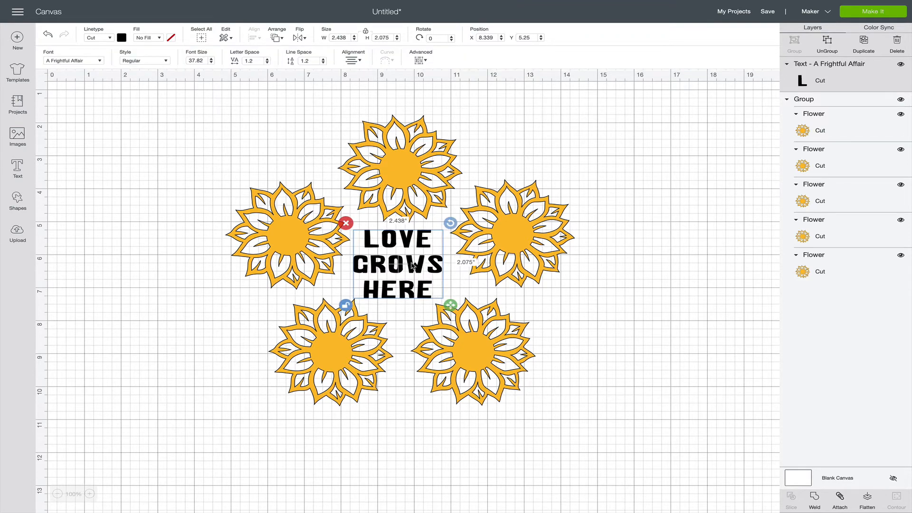
pyautogui.moveTo(412, 265); pyautogui.dragTo(413, 266)
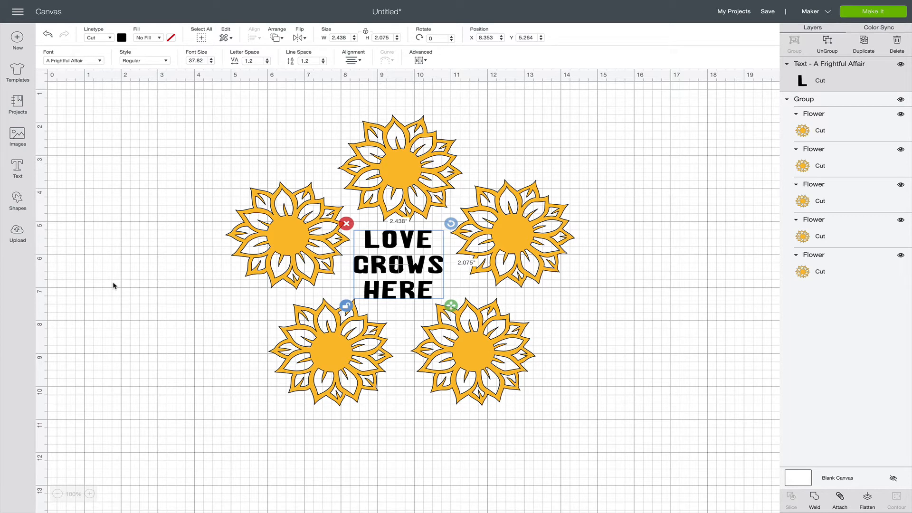
# Nudge the text to about X 8.40, Y 5.21 and stretch it to about 2.45 × 2.23 in.
pyautogui.moveTo(383, 262); pyautogui.dragTo(440, 268)
pyautogui.click(579, 312)
pyautogui.click(395, 267)
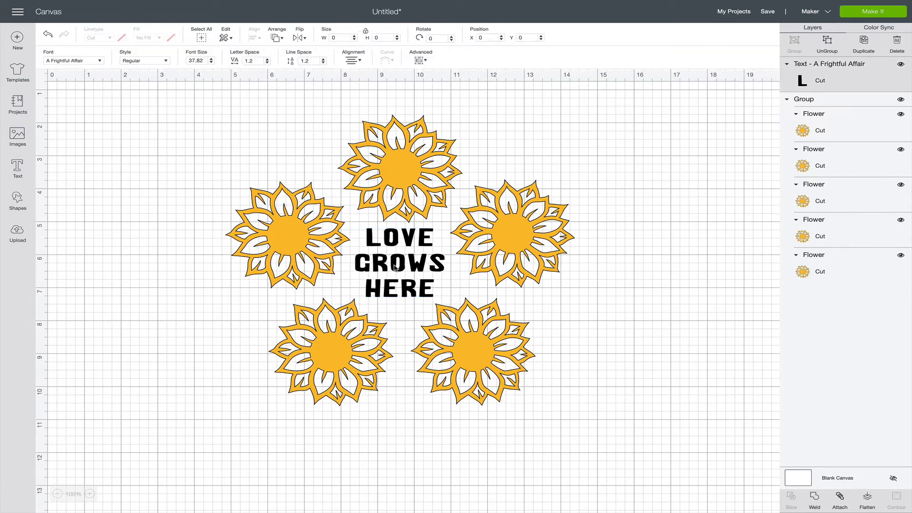
pyautogui.moveTo(452, 303); pyautogui.dragTo(453, 309)
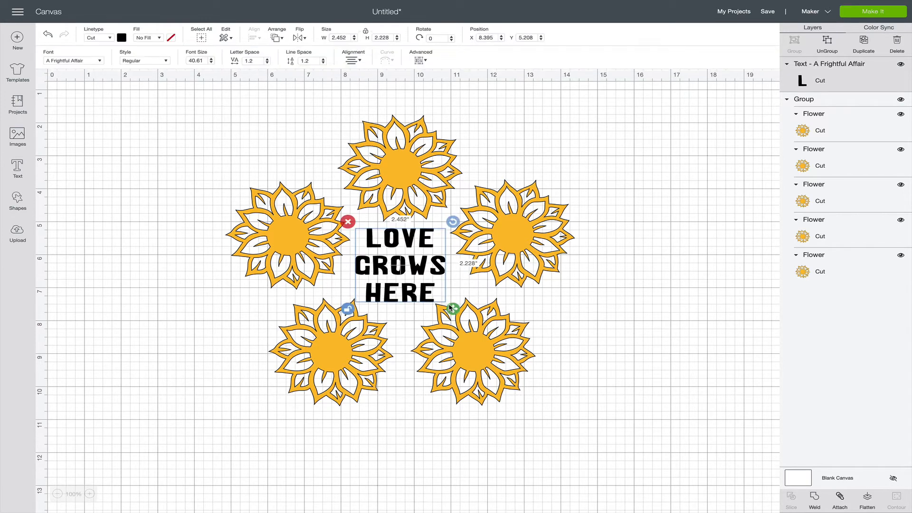
pyautogui.click(592, 331)
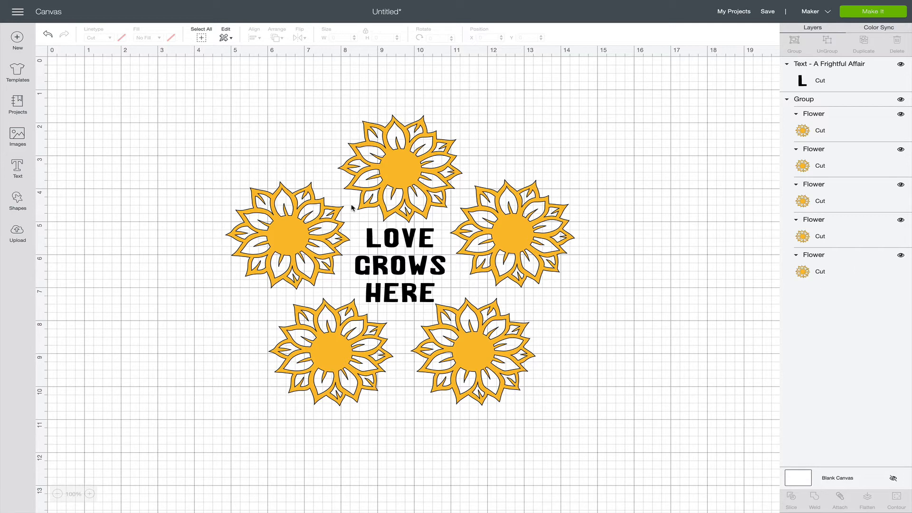
# Select the flower group together with the text layer and group them into one outer group.
pyautogui.click(392, 166)
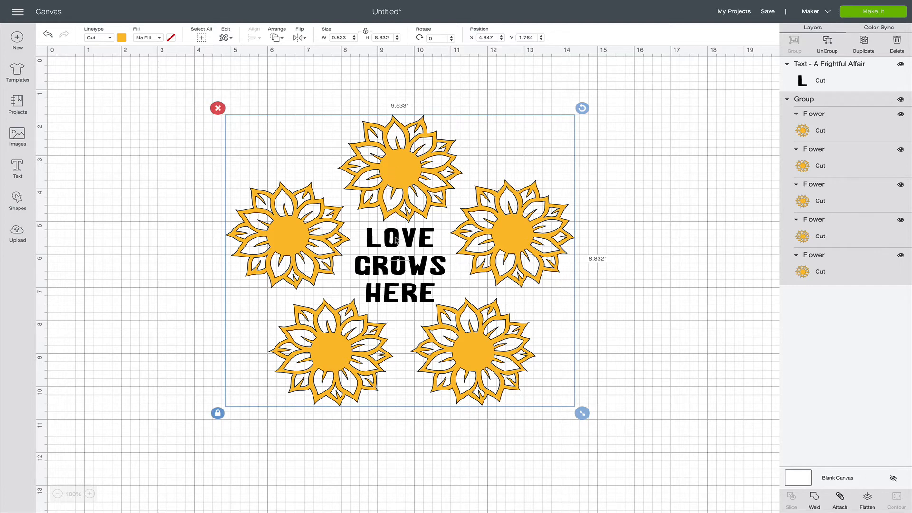
pyautogui.click(504, 245)
pyautogui.keyDown('shift'); pyautogui.click(423, 270); pyautogui.keyUp('shift')
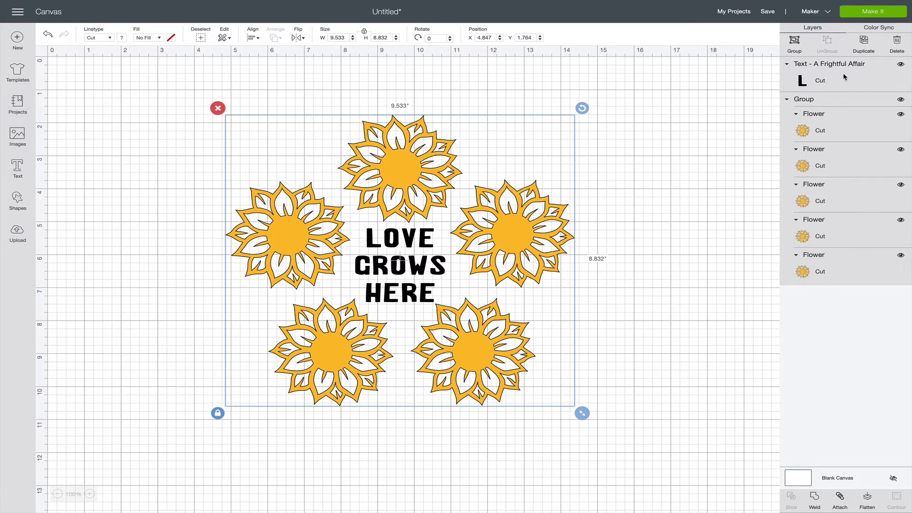
pyautogui.click(718, 205)
pyautogui.click(488, 248)
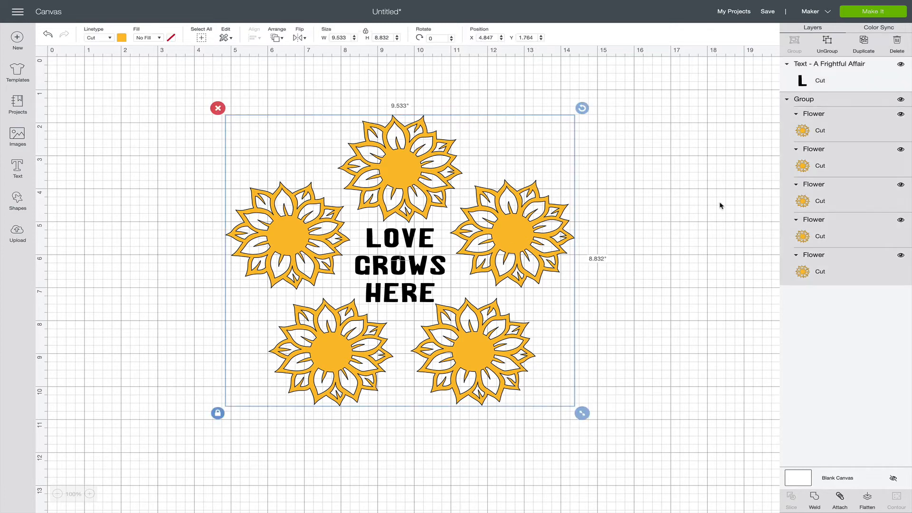
pyautogui.keyDown('shift'); pyautogui.click(856, 75); pyautogui.keyUp('shift')
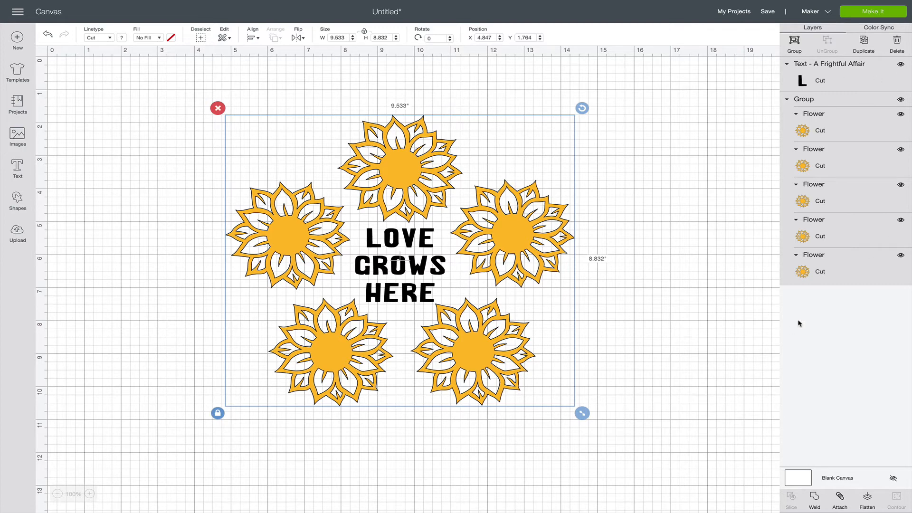
pyautogui.click(515, 235)
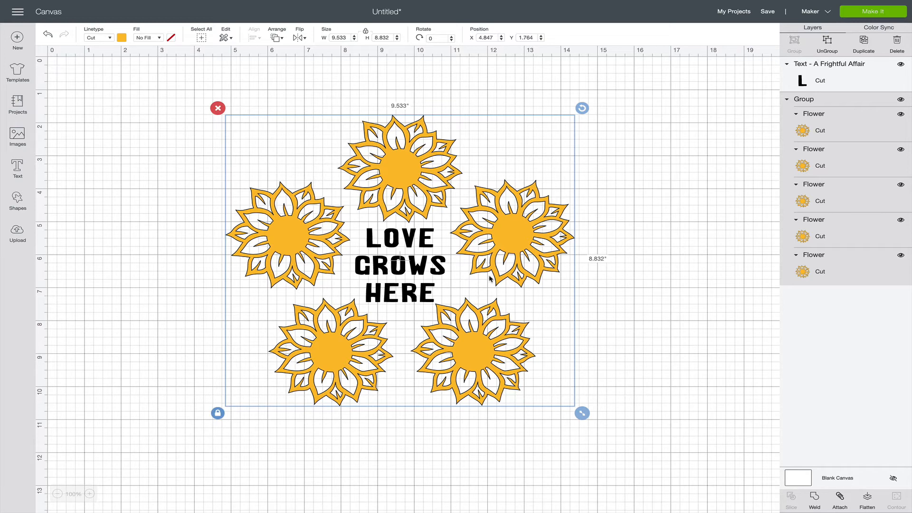
pyautogui.keyDown('shift'); pyautogui.click(832, 80); pyautogui.keyUp('shift')
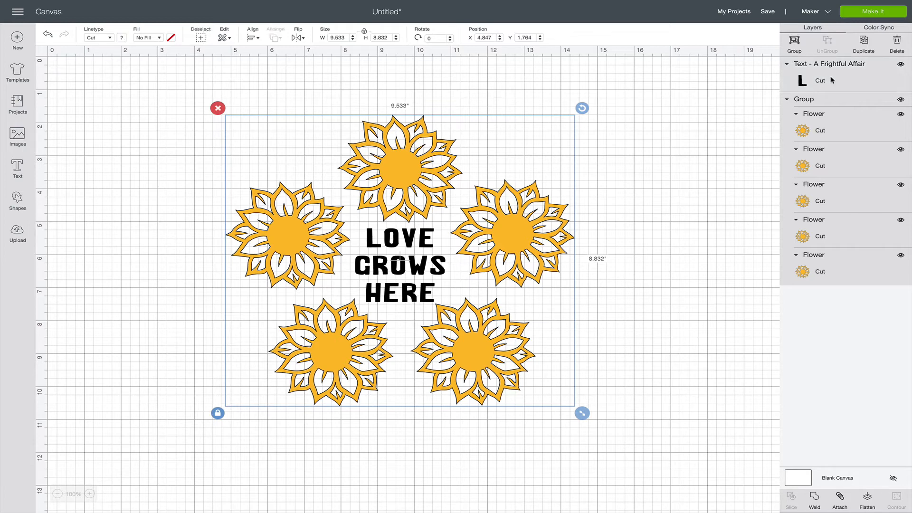
pyautogui.click(795, 43)
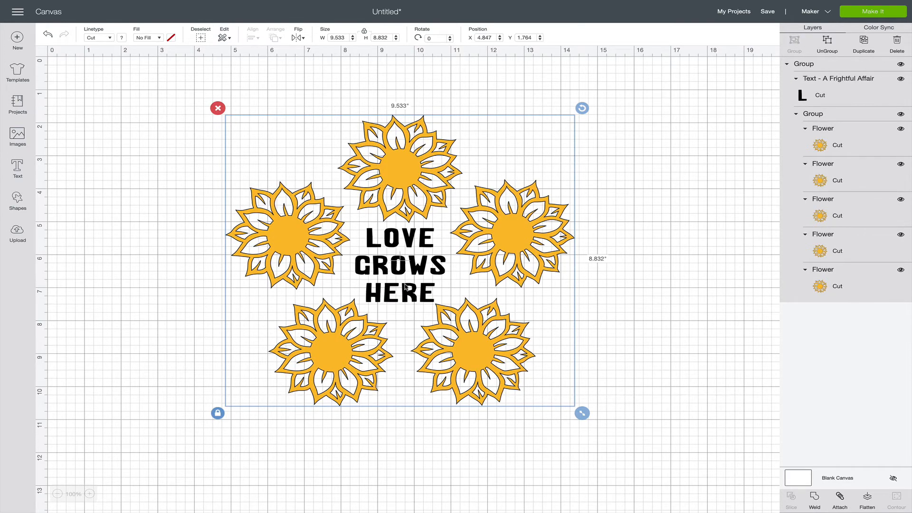
# Scale the combined text and flower group down and back up, and ungroup the text from the flower group.
pyautogui.scroll(-1, 405, 287)
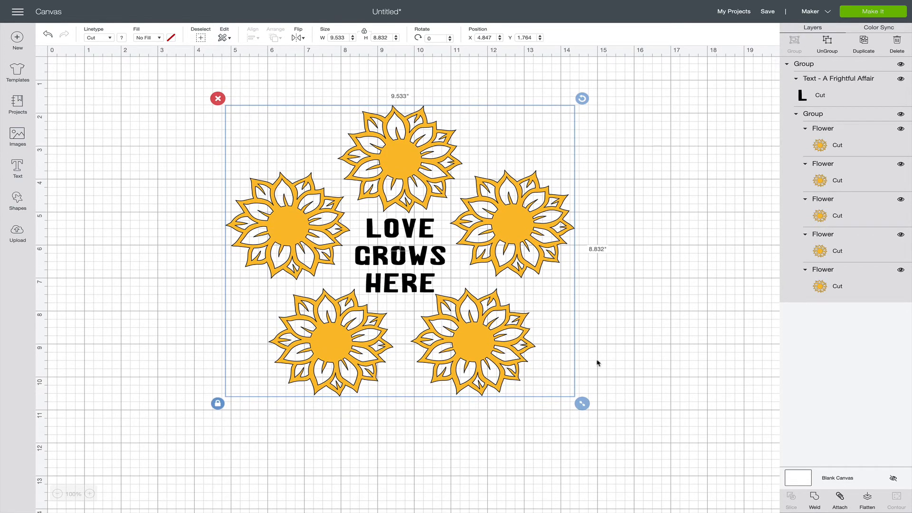
pyautogui.moveTo(582, 403); pyautogui.dragTo(425, 329)
pyautogui.moveTo(419, 267); pyautogui.dragTo(582, 403)
pyautogui.click(827, 43)
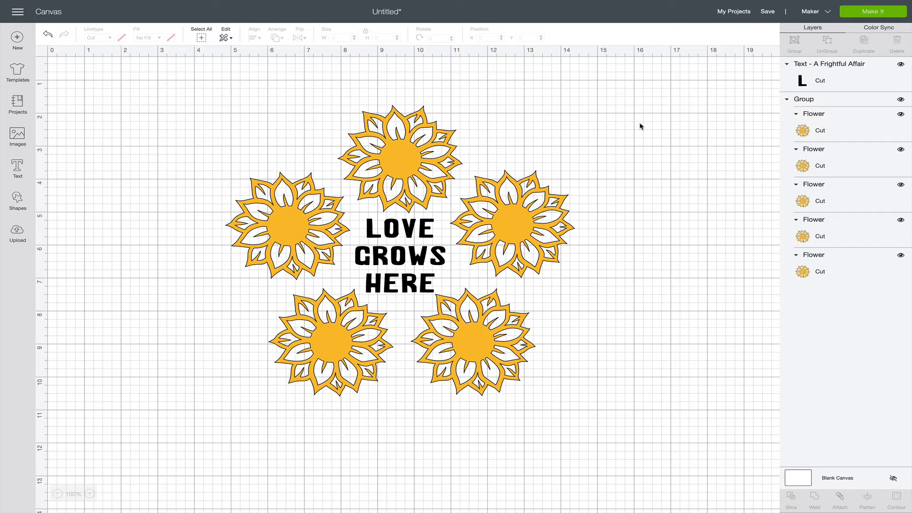
# Select the text and the flower group individually, and scale only the flower group to about 9.51 in wide.
pyautogui.click(416, 260)
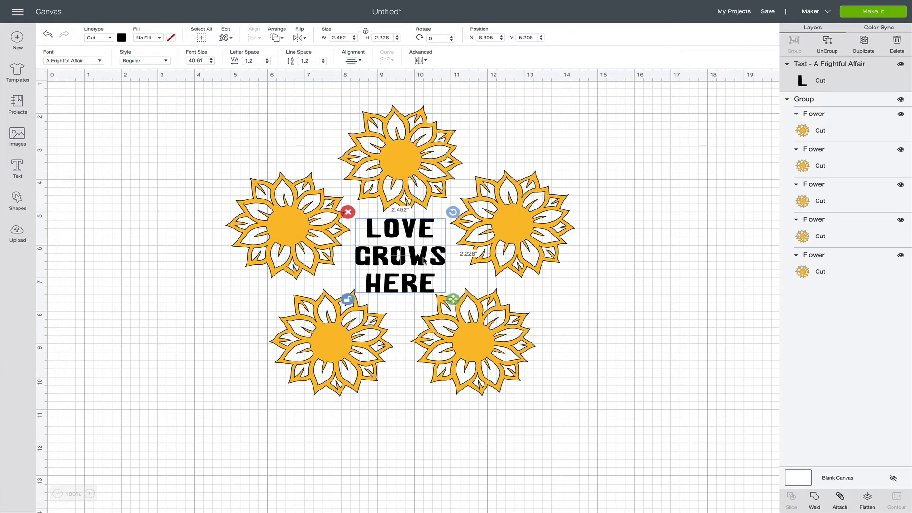
pyautogui.click(517, 218)
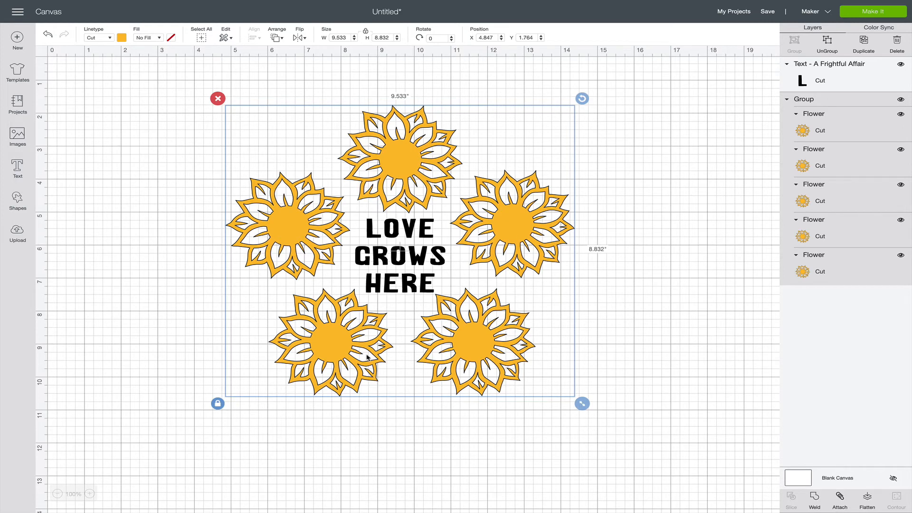
pyautogui.moveTo(581, 404); pyautogui.dragTo(582, 434)
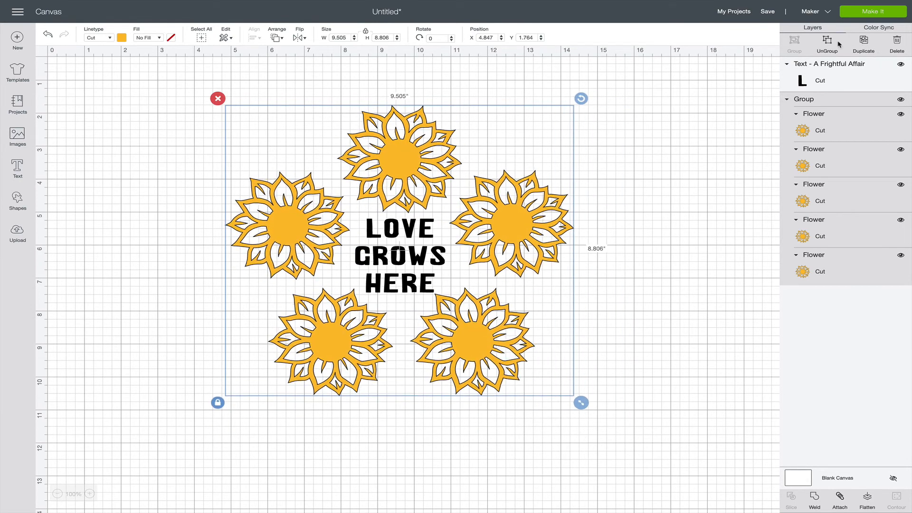
# Enlarge the text to about 5.47 × 5.53 in, tilt it counterclockwise, and move it over the middle of the flowers.
pyautogui.click(436, 257)
pyautogui.moveTo(452, 304); pyautogui.dragTo(563, 408)
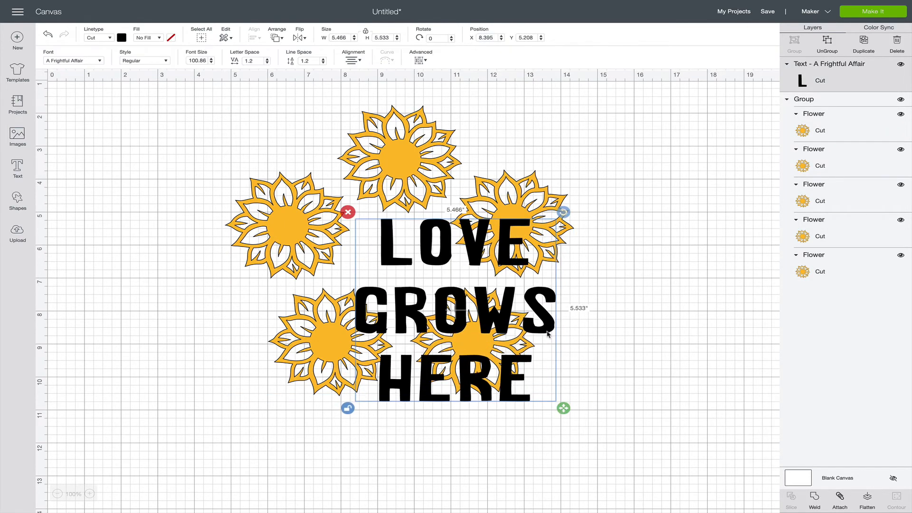
pyautogui.moveTo(563, 212); pyautogui.dragTo(532, 202)
pyautogui.moveTo(470, 321); pyautogui.dragTo(414, 271)
pyautogui.hotkey('ctrl', 'a')
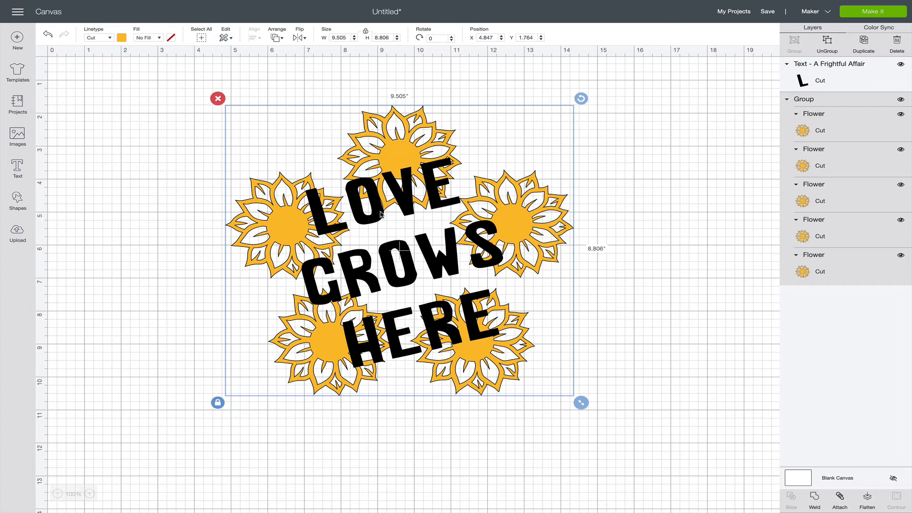
pyautogui.click(611, 221)
pyautogui.scroll(1, 611, 221)
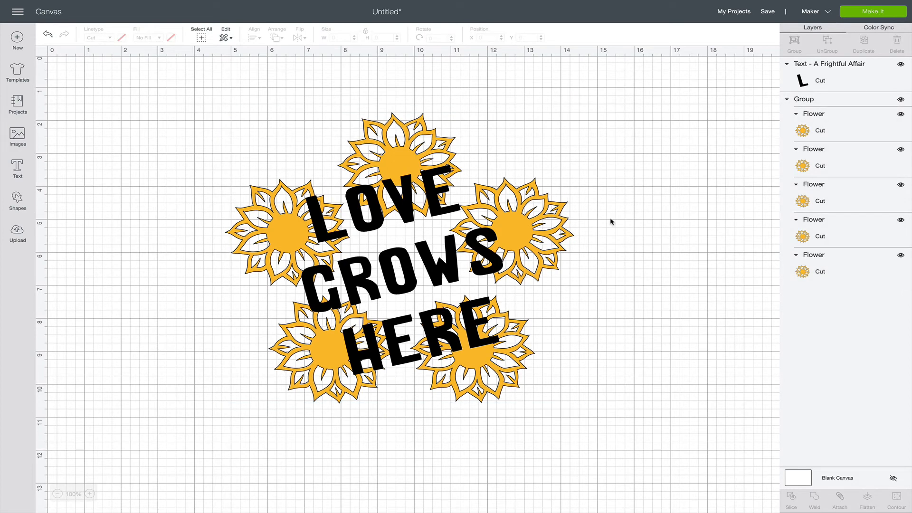
# Duplicate the flower group, move the copy below the original to about X 5.19, Y 9.14, and remove that copy.
pyautogui.click(554, 225)
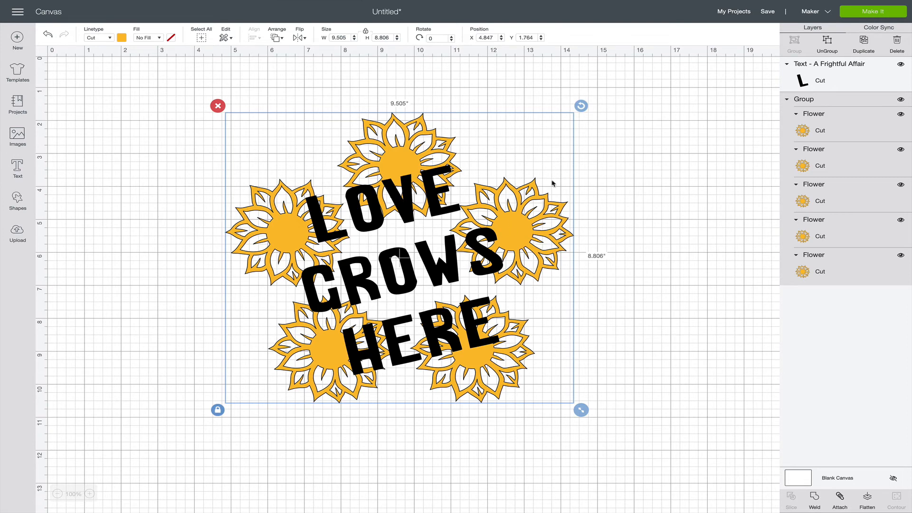
pyautogui.click(863, 44)
pyautogui.scroll(-5, 647, 244)
pyautogui.click(487, 251)
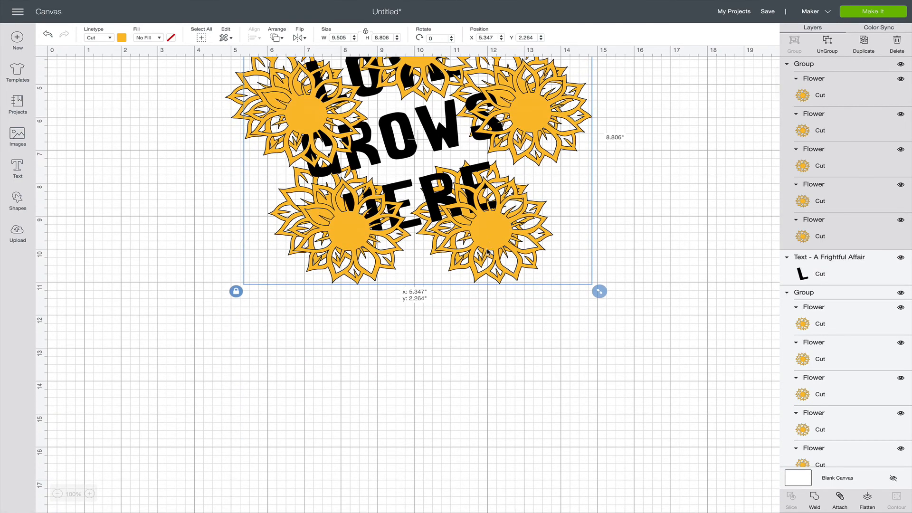
pyautogui.moveTo(488, 252); pyautogui.dragTo(485, 475)
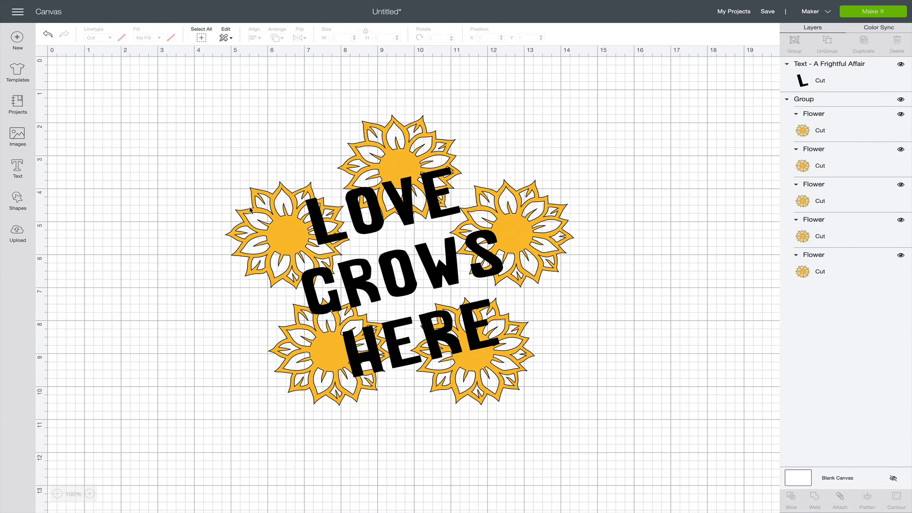
pyautogui.click(252, 210)
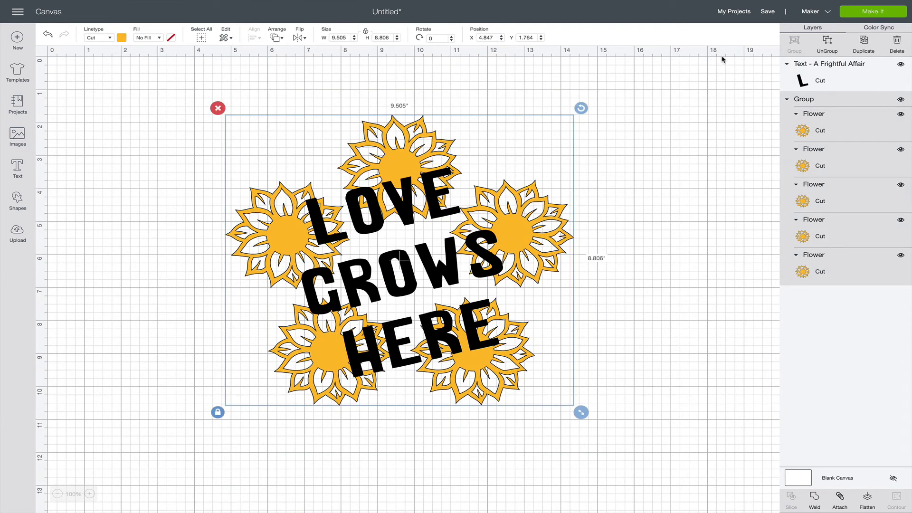
# Ungroup the flowers, duplicate only the right flower, and move the copy to the ring's centre at about X 7.89, Y 4.77.
pyautogui.click(826, 44)
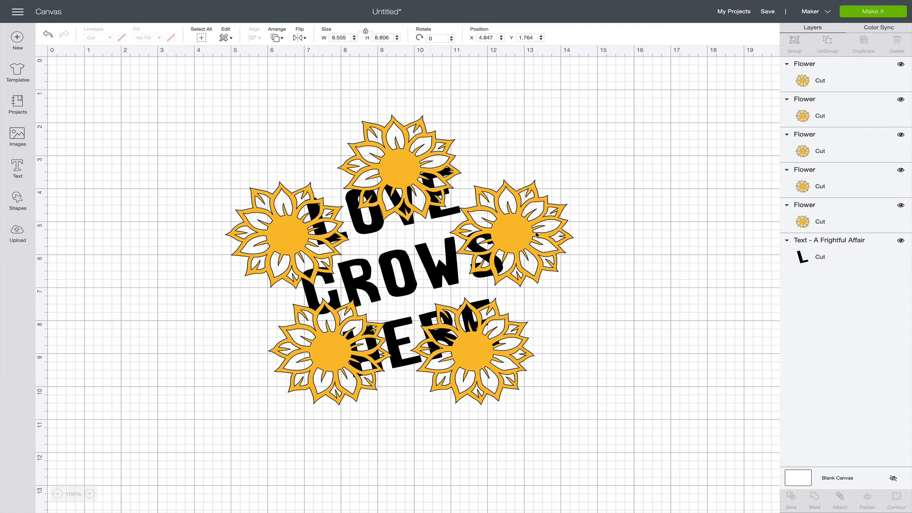
pyautogui.click(520, 221)
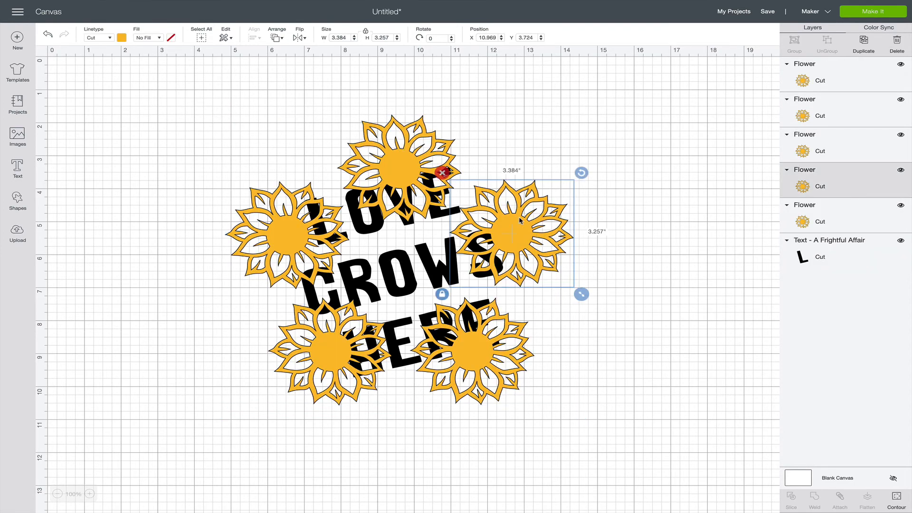
pyautogui.click(864, 42)
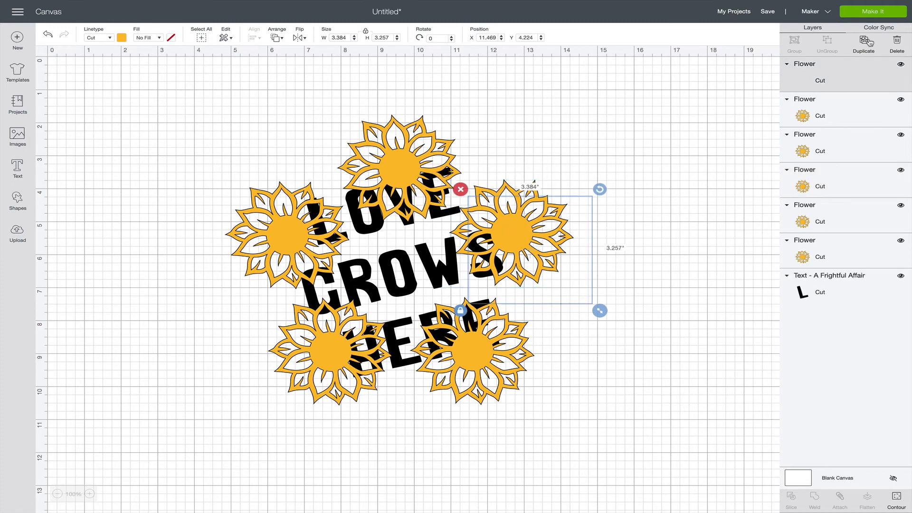
pyautogui.moveTo(526, 280); pyautogui.dragTo(394, 300)
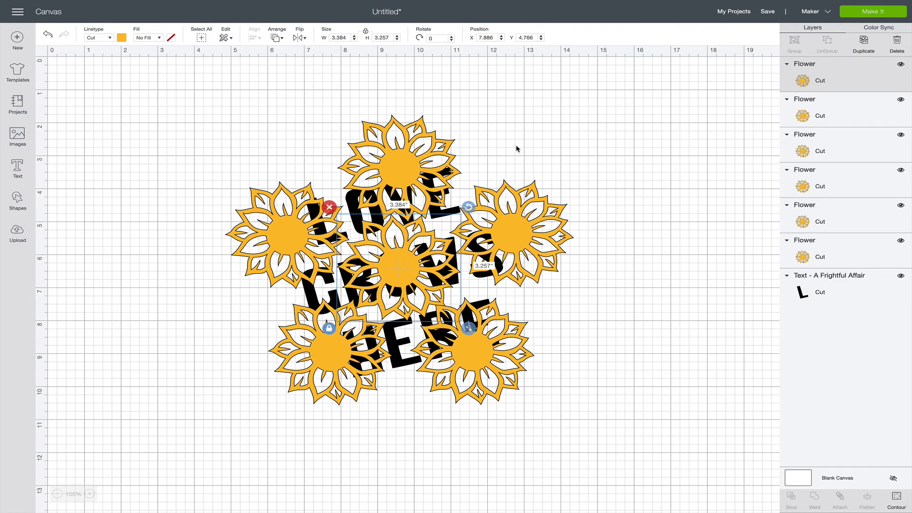
pyautogui.keyDown('shift'); pyautogui.click(828, 119); pyautogui.keyUp('shift')
pyautogui.keyDown('shift'); pyautogui.click(817, 150); pyautogui.keyUp('shift')
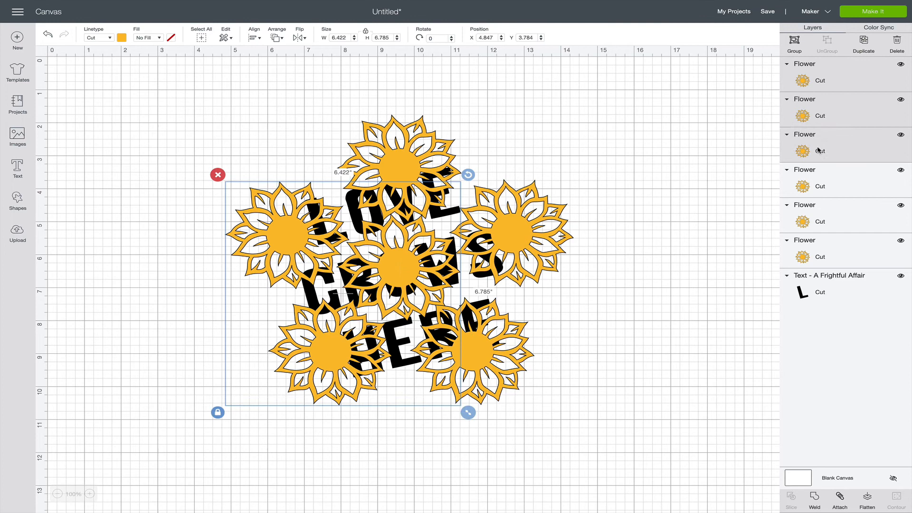
pyautogui.keyDown('shift'); pyautogui.click(819, 181); pyautogui.keyUp('shift')
pyautogui.click(702, 180)
pyautogui.moveTo(150, 90); pyautogui.dragTo(641, 441)
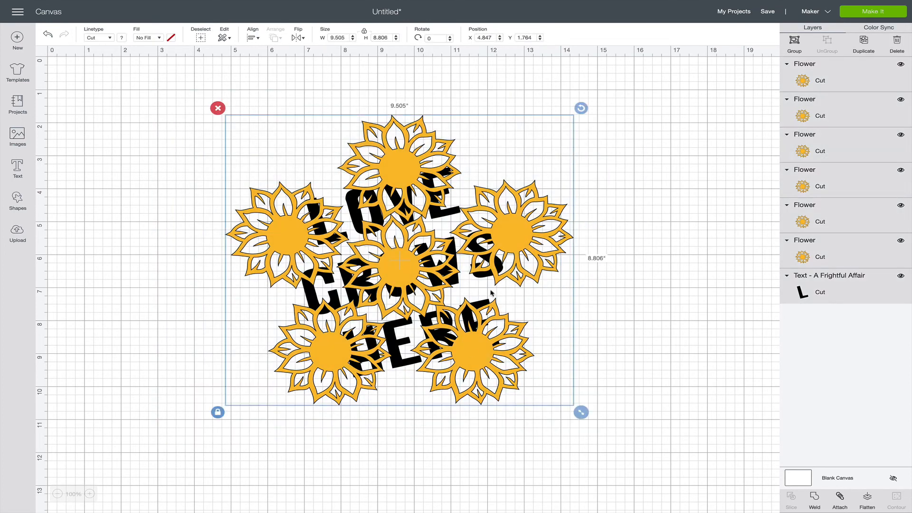
pyautogui.click(627, 275)
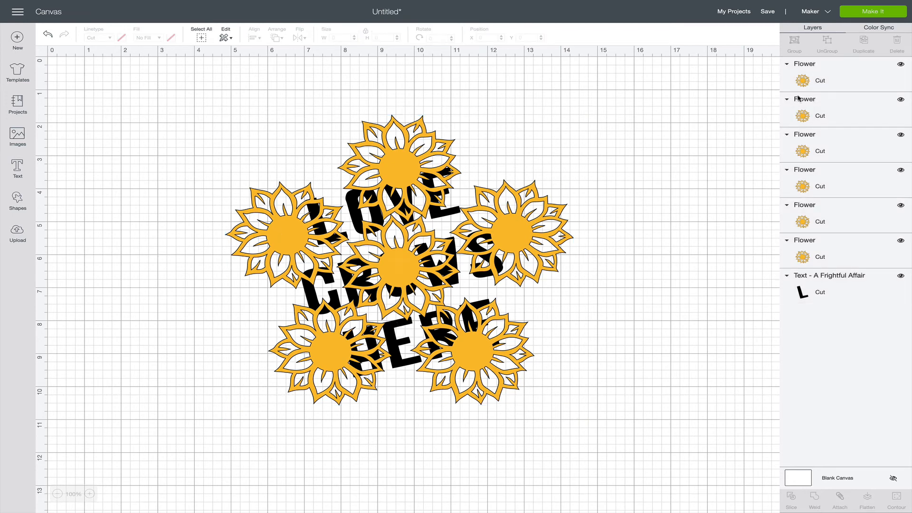
# Select all six flowers without the text and group them.
pyautogui.click(817, 88)
pyautogui.keyDown('shift'); pyautogui.click(825, 118); pyautogui.keyUp('shift')
pyautogui.keyDown('shift'); pyautogui.click(828, 152); pyautogui.keyUp('shift')
pyautogui.keyDown('shift'); pyautogui.click(830, 187); pyautogui.keyUp('shift')
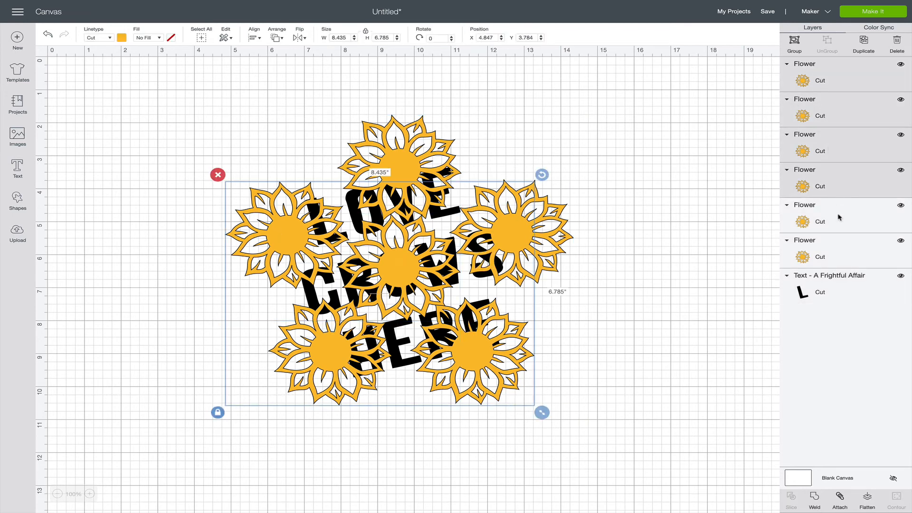
pyautogui.keyDown('shift'); pyautogui.click(839, 219); pyautogui.keyUp('shift')
pyautogui.keyDown('shift'); pyautogui.click(836, 247); pyautogui.keyUp('shift')
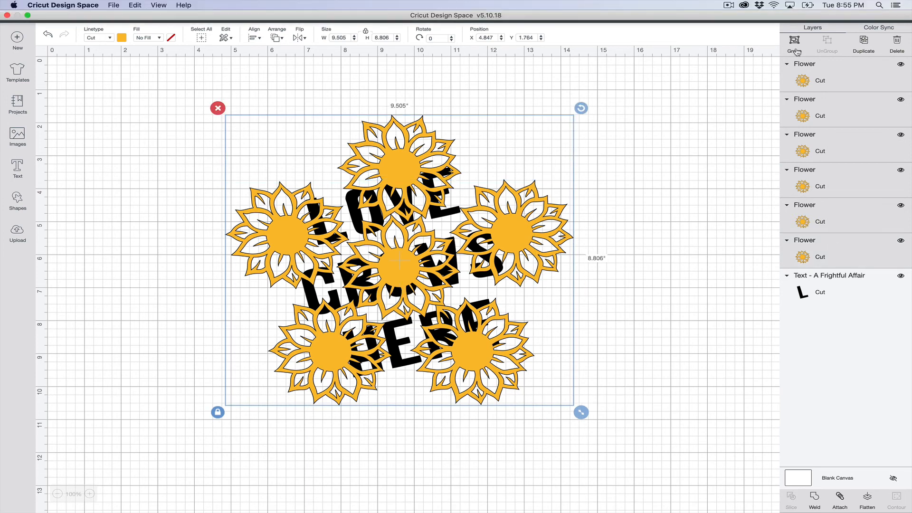
pyautogui.click(794, 42)
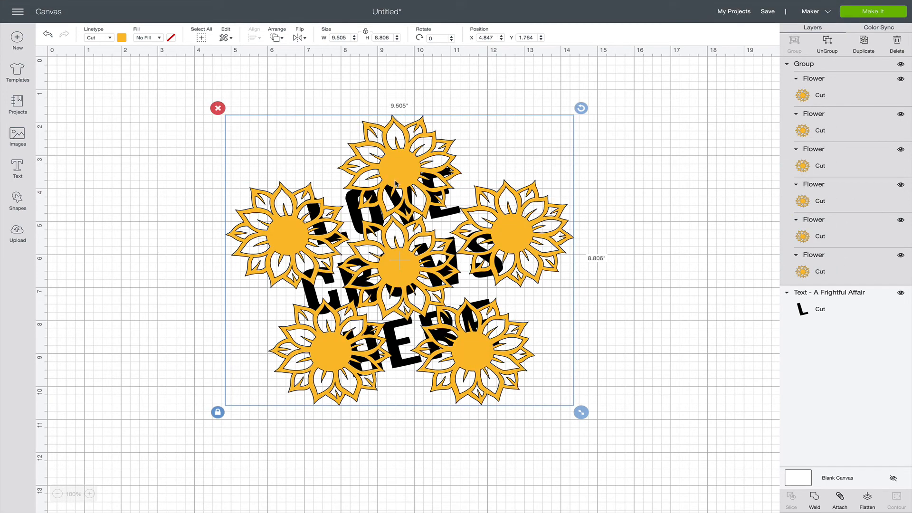
# Send the flower group to the back so that it sits behind the text.
pyautogui.click(283, 38)
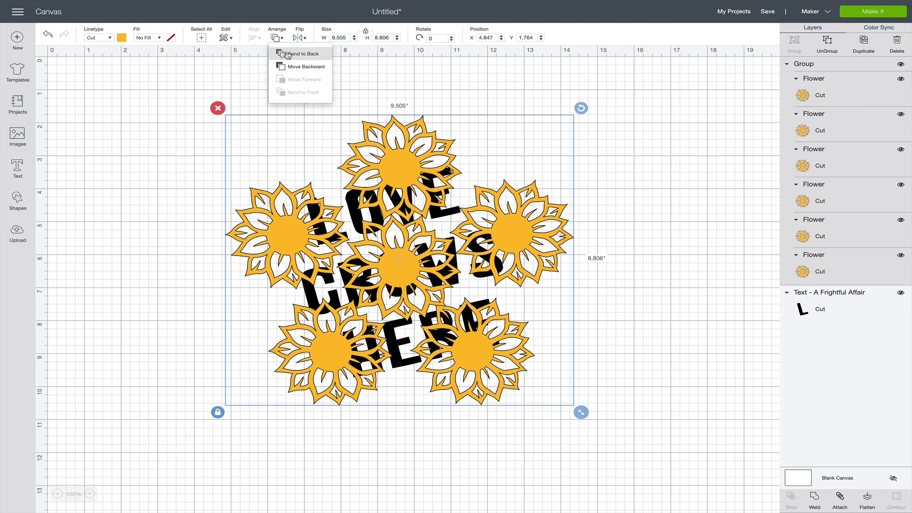
pyautogui.click(288, 55)
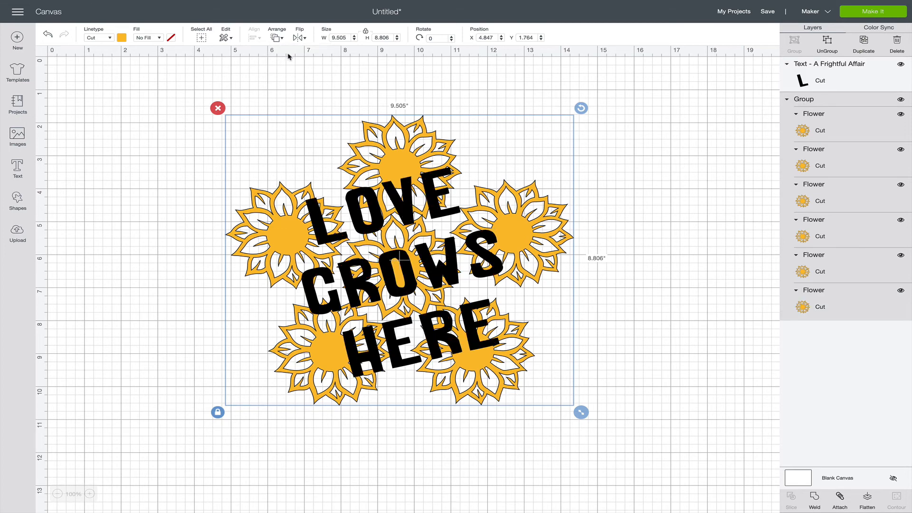
pyautogui.click(634, 262)
# Resize the flower group to about 9.80 × 9.08 in and position it behind the text at about X 4.83, Y 1.69.
pyautogui.click(530, 223)
pyautogui.moveTo(581, 413); pyautogui.dragTo(665, 480)
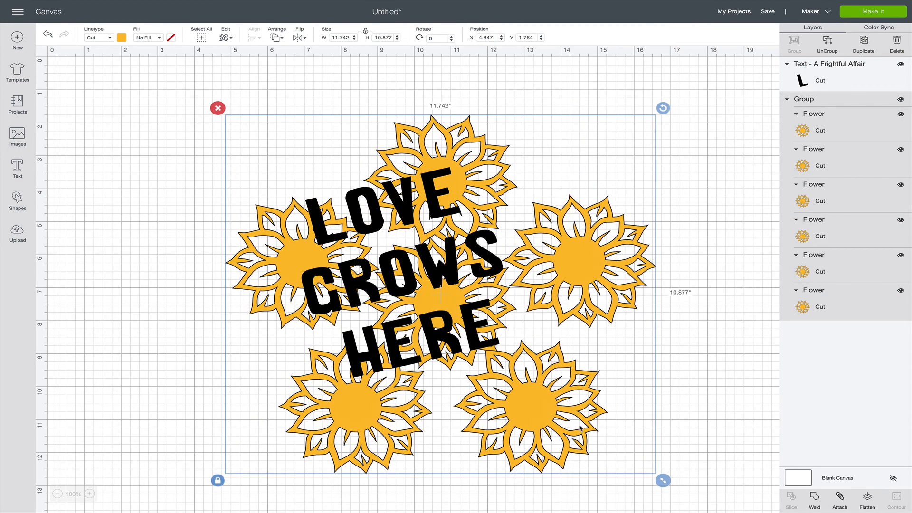
pyautogui.moveTo(579, 427); pyautogui.dragTo(530, 402)
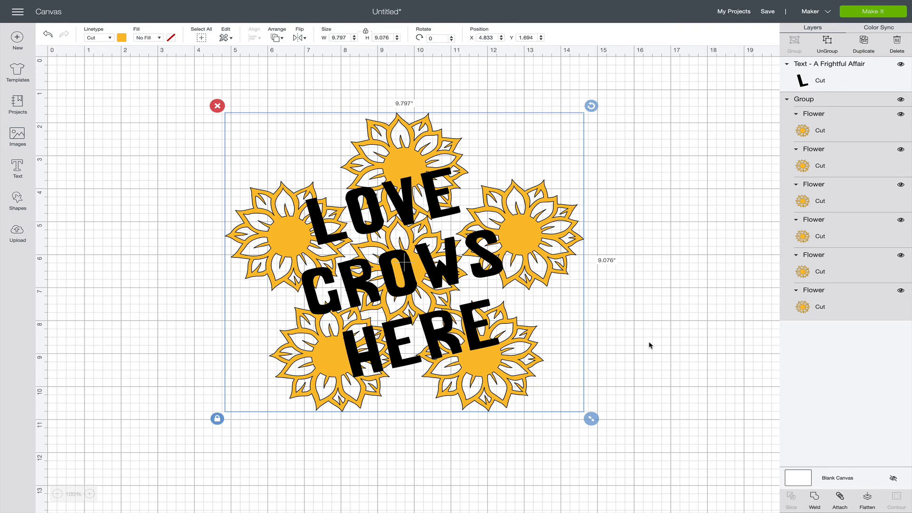
pyautogui.click(649, 343)
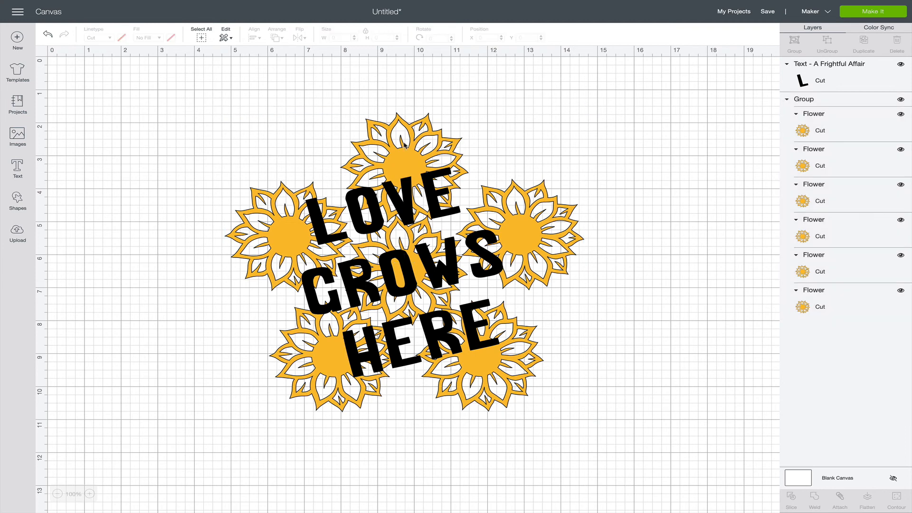
# Recolor the whole flower group light pink, using the first pastel swatch of the material colors.
pyautogui.click(523, 235)
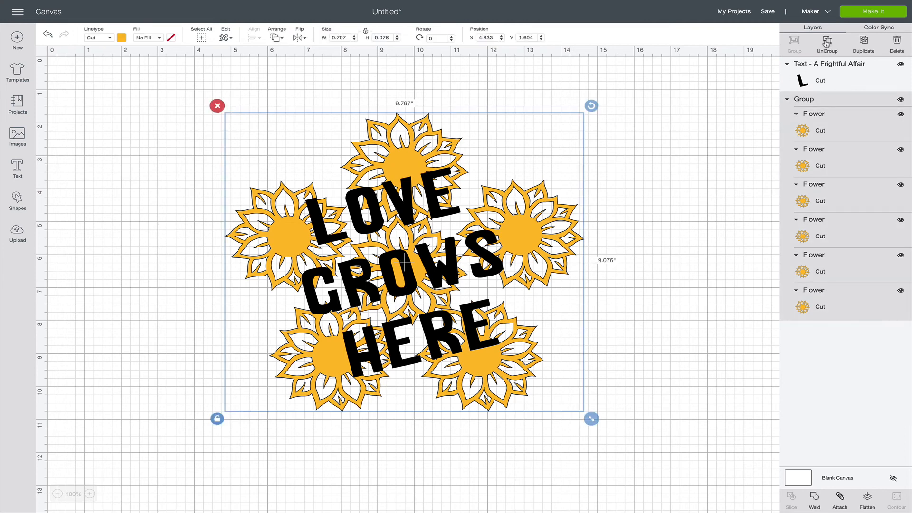
pyautogui.click(121, 38)
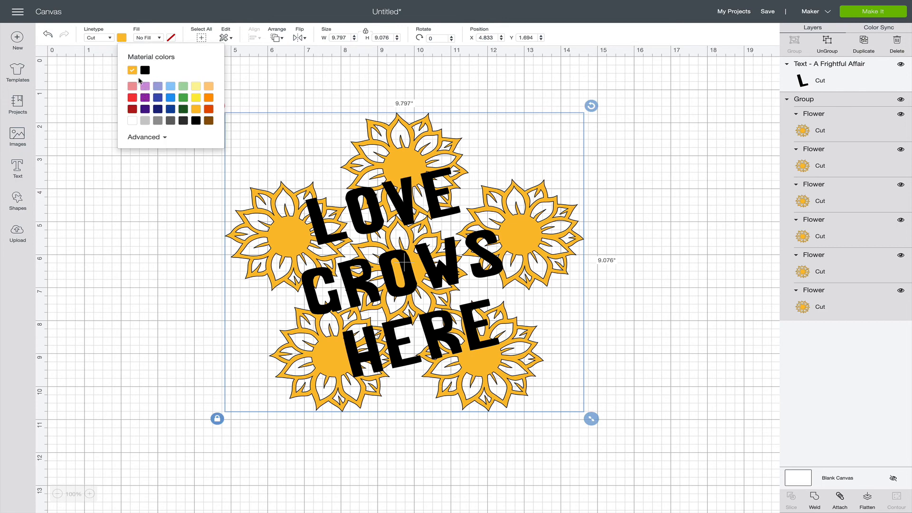
pyautogui.click(132, 86)
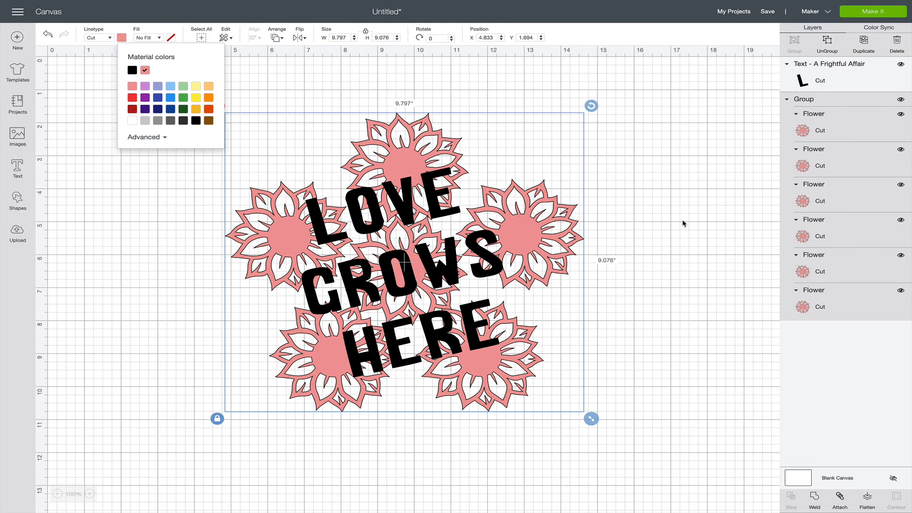
pyautogui.click(716, 126)
# Ungroup the flowers and recolor only the top flower and the two bottom flowers golden yellow.
pyautogui.click(554, 230)
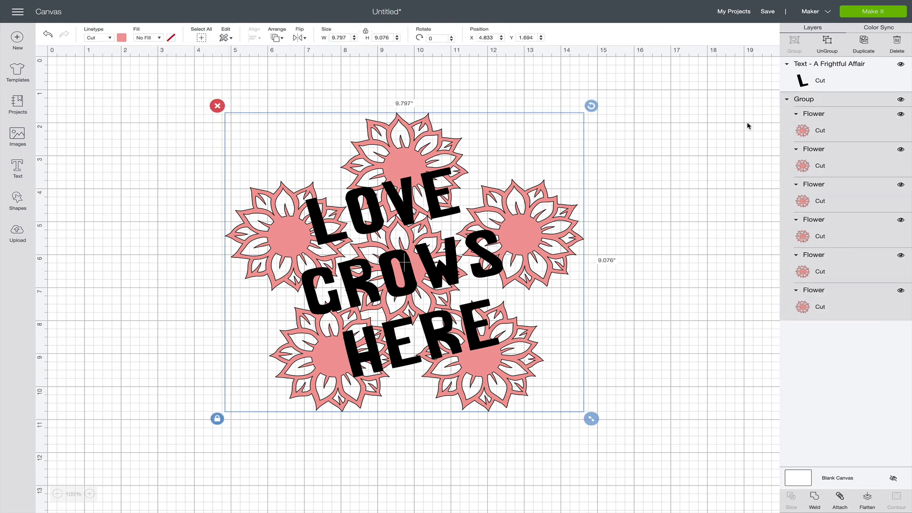
pyautogui.click(827, 43)
pyautogui.click(430, 137)
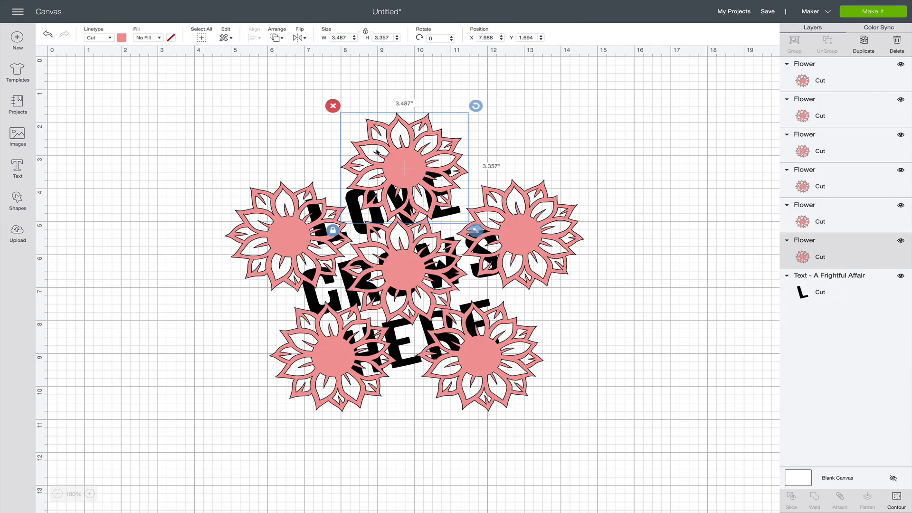
pyautogui.keyDown('shift'); pyautogui.click(299, 350); pyautogui.keyUp('shift')
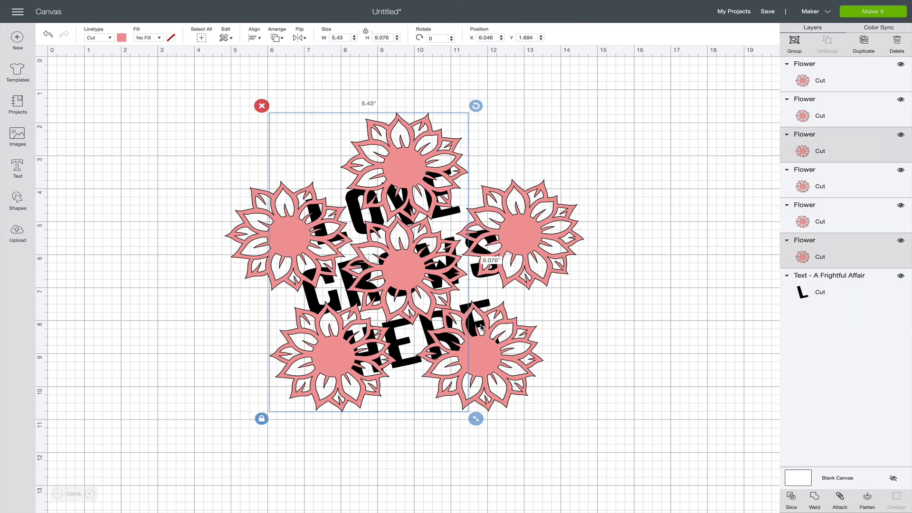
pyautogui.keyDown('shift'); pyautogui.click(495, 354); pyautogui.keyUp('shift')
pyautogui.click(121, 38)
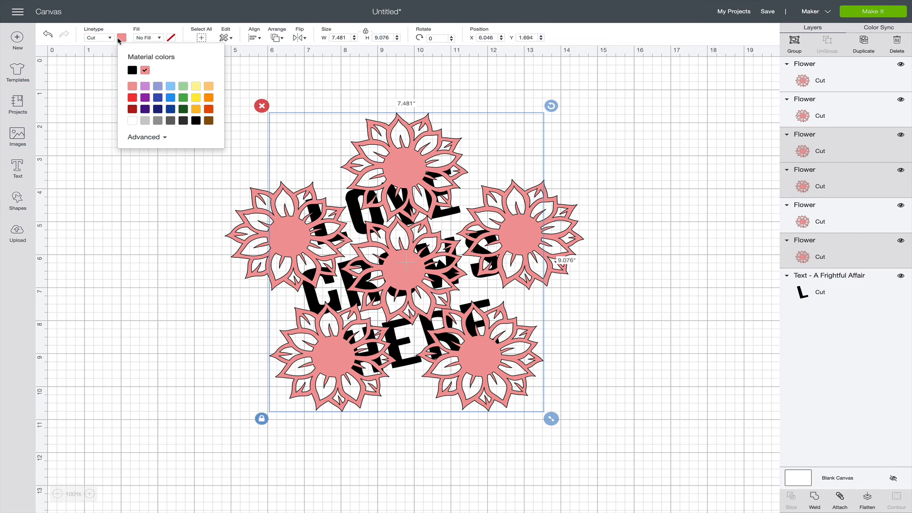
pyautogui.click(196, 108)
pyautogui.click(189, 234)
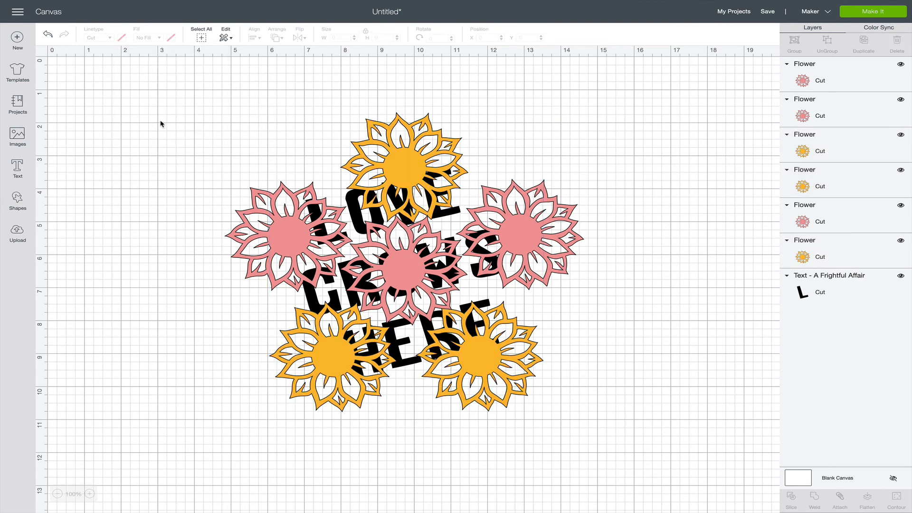
# Group the three pink and three yellow flowers together again, leaving the text out of the group.
pyautogui.moveTo(144, 112); pyautogui.dragTo(545, 347)
pyautogui.click(646, 305)
pyautogui.click(477, 356)
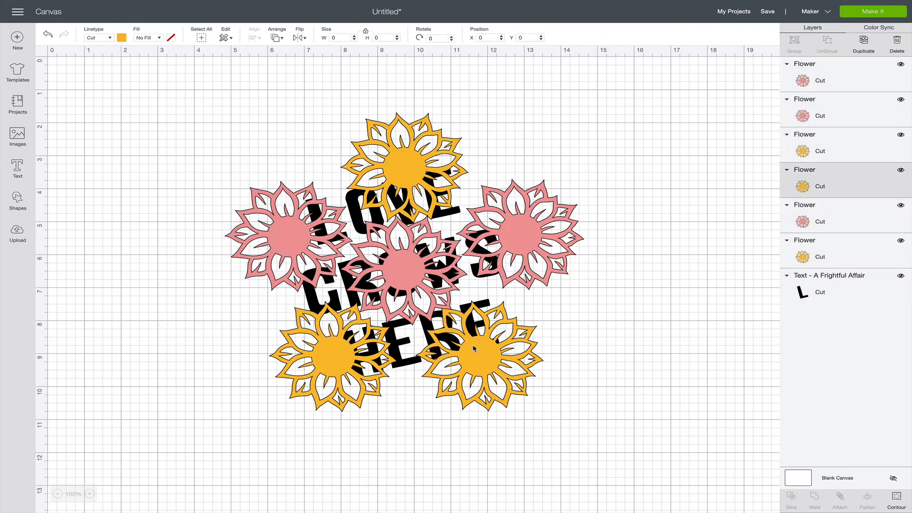
pyautogui.keyDown('shift'); pyautogui.click(402, 288); pyautogui.keyUp('shift')
pyautogui.keyDown('shift'); pyautogui.click(536, 243); pyautogui.keyUp('shift')
pyautogui.keyDown('shift'); pyautogui.click(408, 171); pyautogui.keyUp('shift')
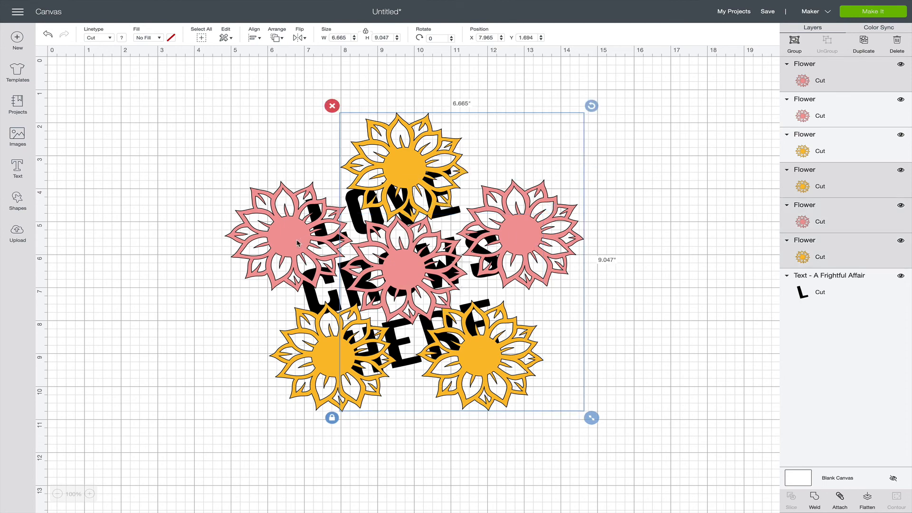
pyautogui.keyDown('shift'); pyautogui.click(298, 243); pyautogui.keyUp('shift')
pyautogui.keyDown('shift'); pyautogui.click(334, 345); pyautogui.keyUp('shift')
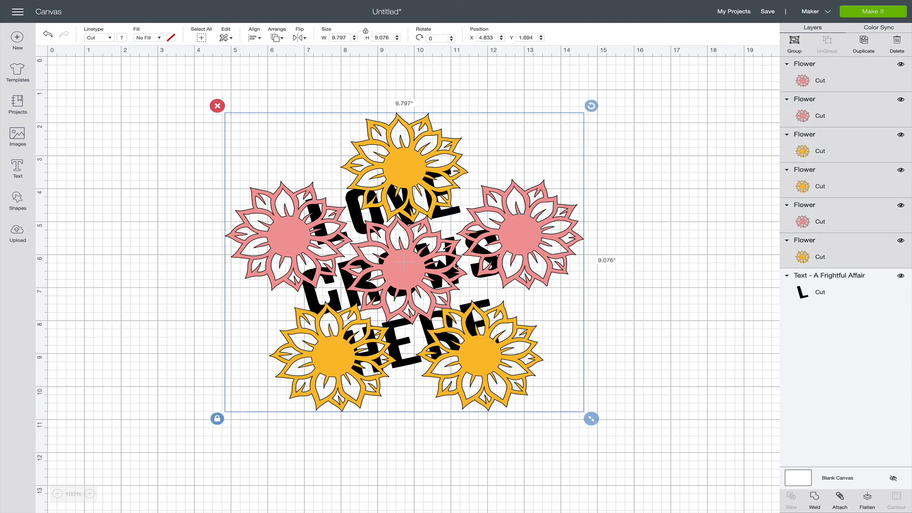
pyautogui.click(795, 45)
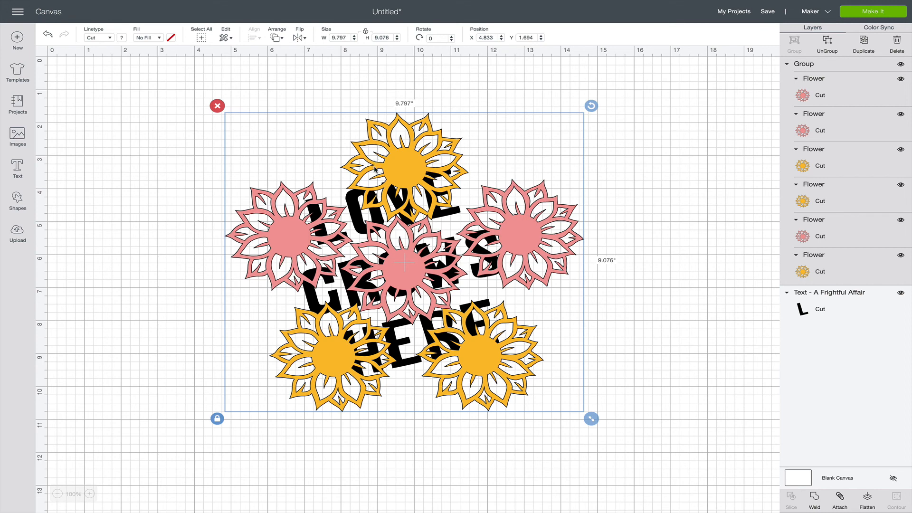
# Send the two-color flower group to the back, behind "Love Grows Here", and deselect it.
pyautogui.click(277, 38)
pyautogui.click(296, 58)
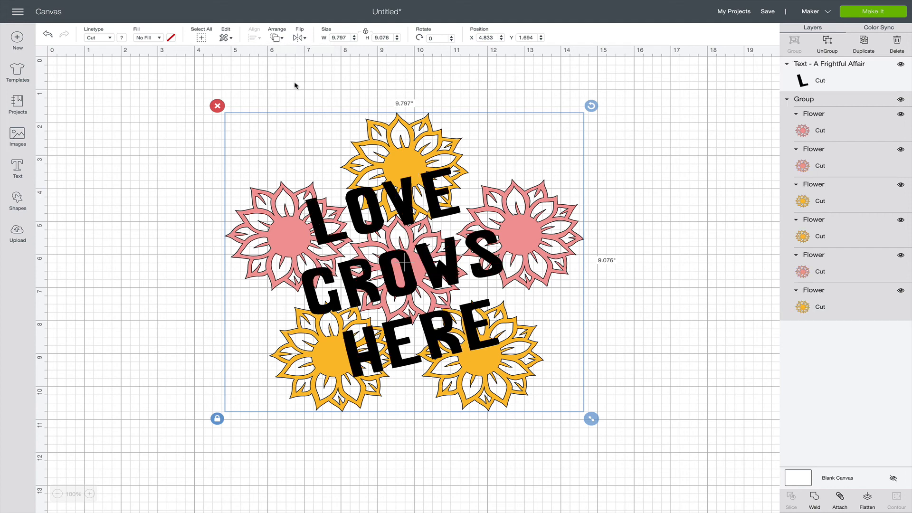
pyautogui.click(159, 230)
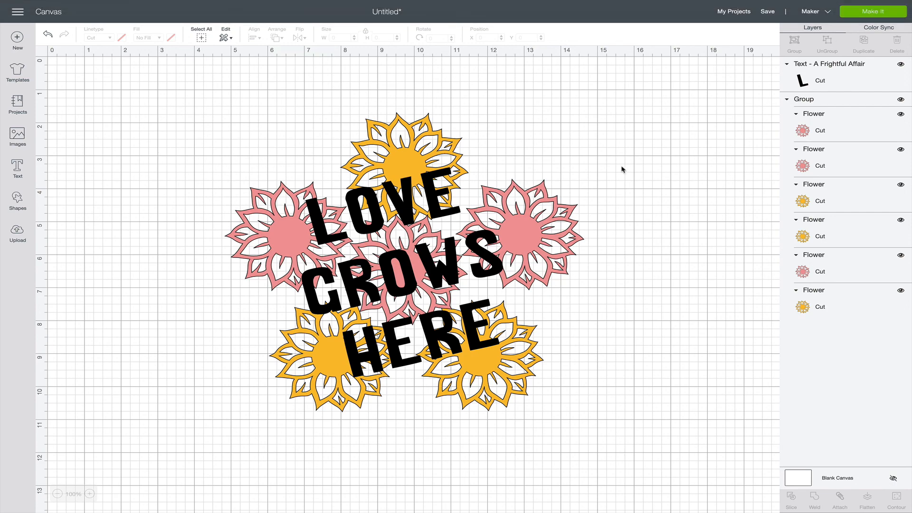
# Preview how the project is sorted onto cutting mats, examine the black, pink and yellow mats, and return to the canvas.
pyautogui.click(865, 14)
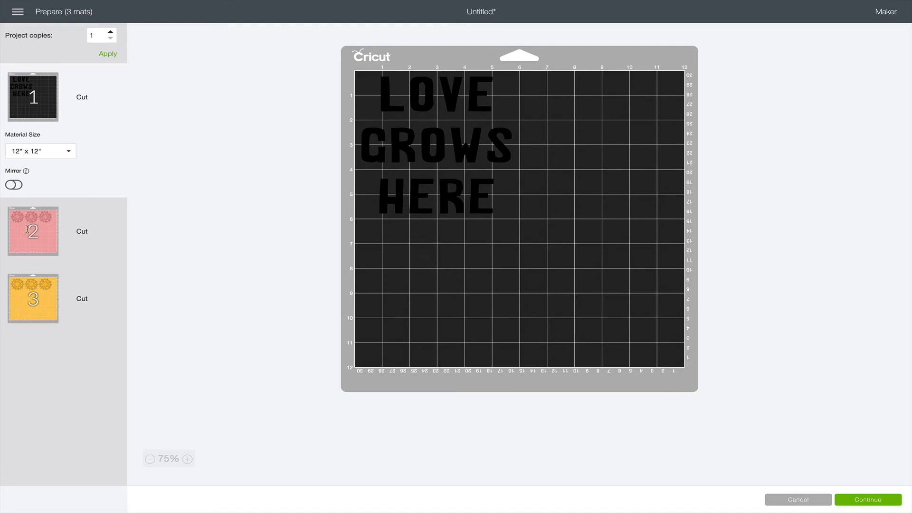
pyautogui.click(27, 230)
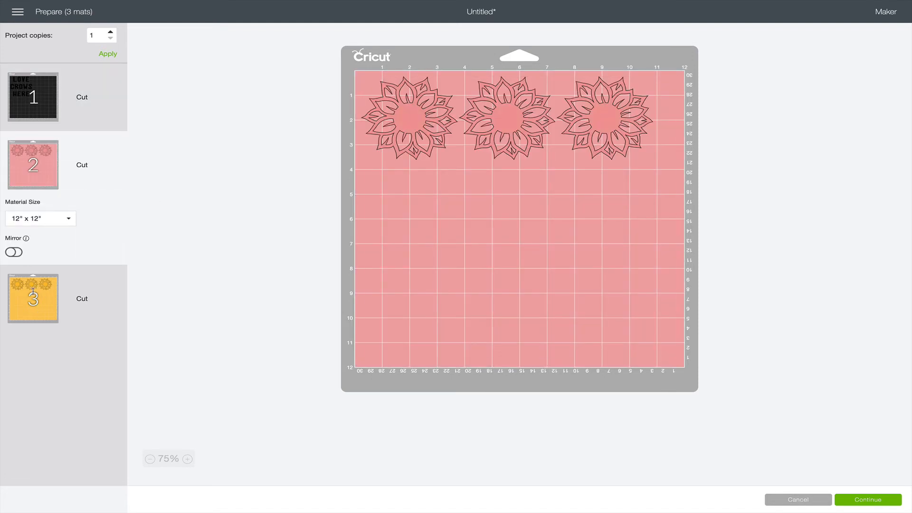
pyautogui.click(48, 316)
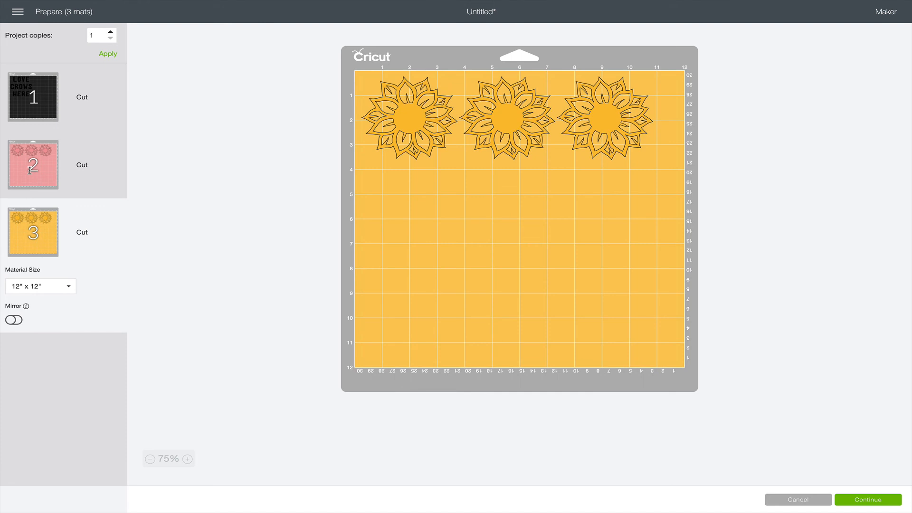
pyautogui.click(29, 170)
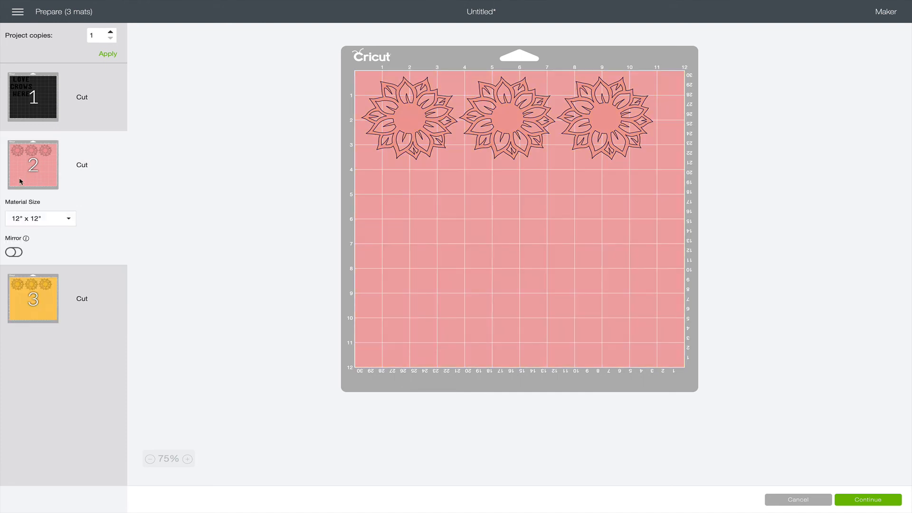
pyautogui.click(46, 300)
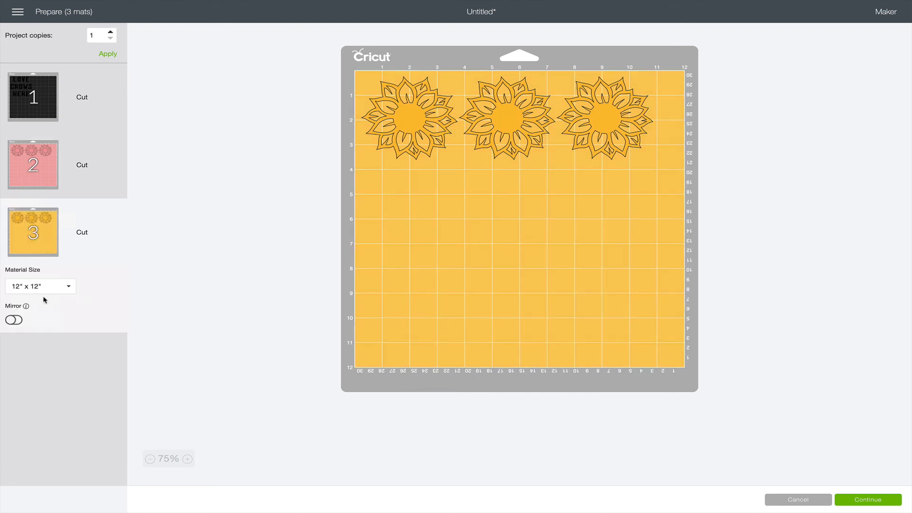
pyautogui.click(27, 177)
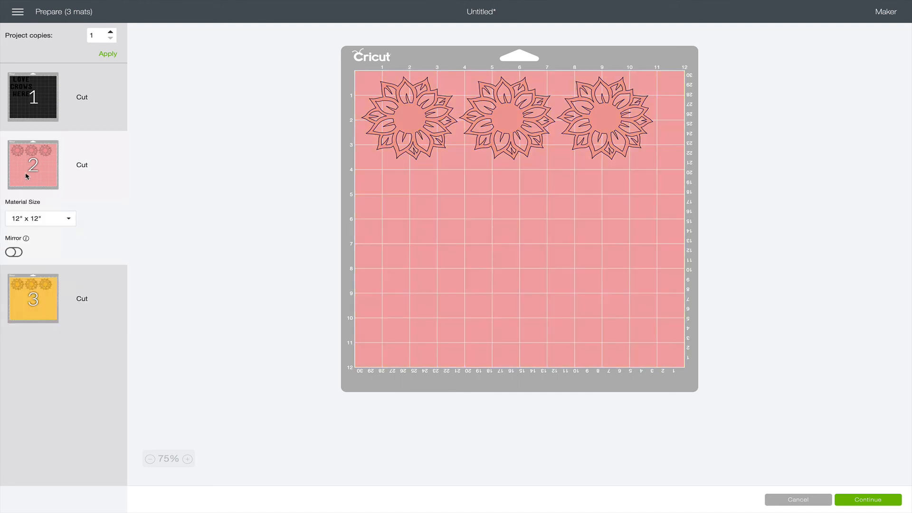
pyautogui.click(37, 300)
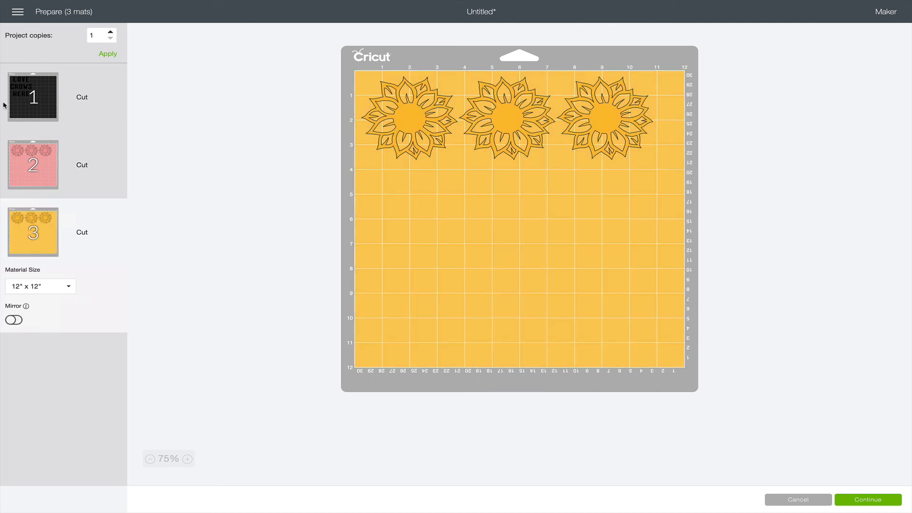
pyautogui.click(38, 164)
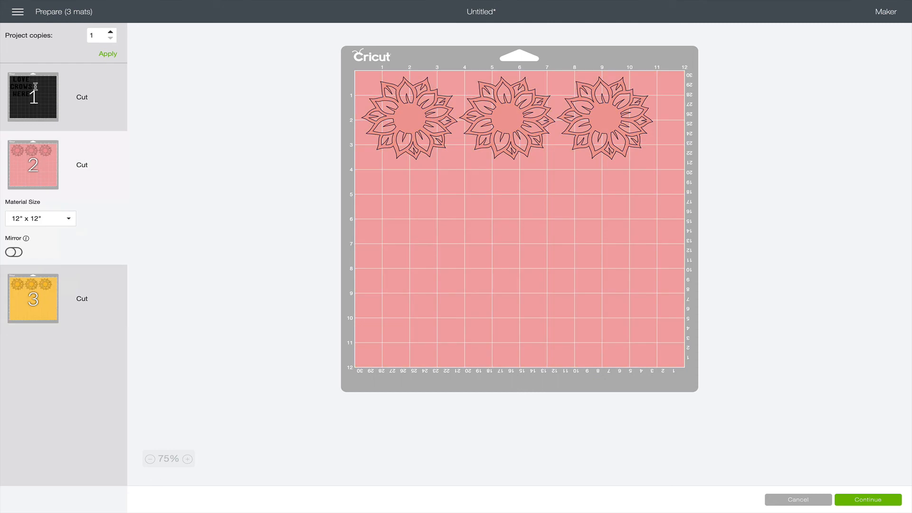
pyautogui.click(35, 87)
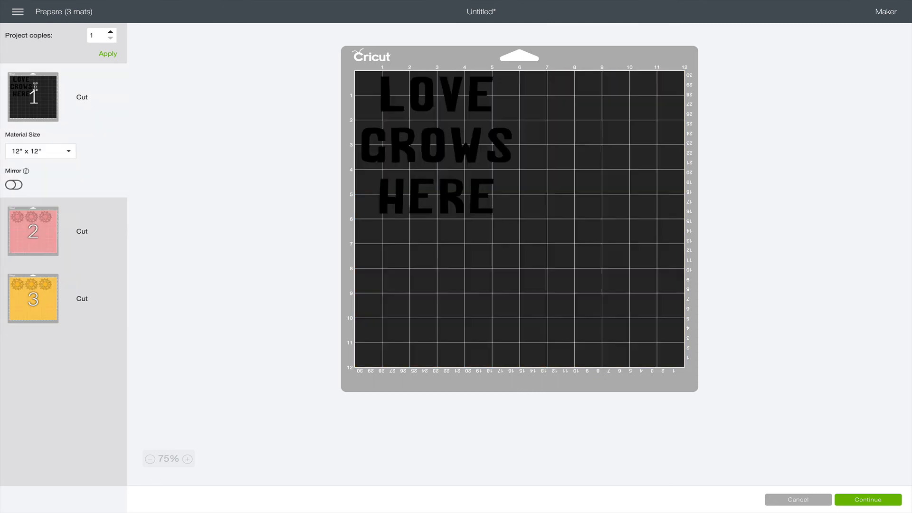
pyautogui.click(808, 499)
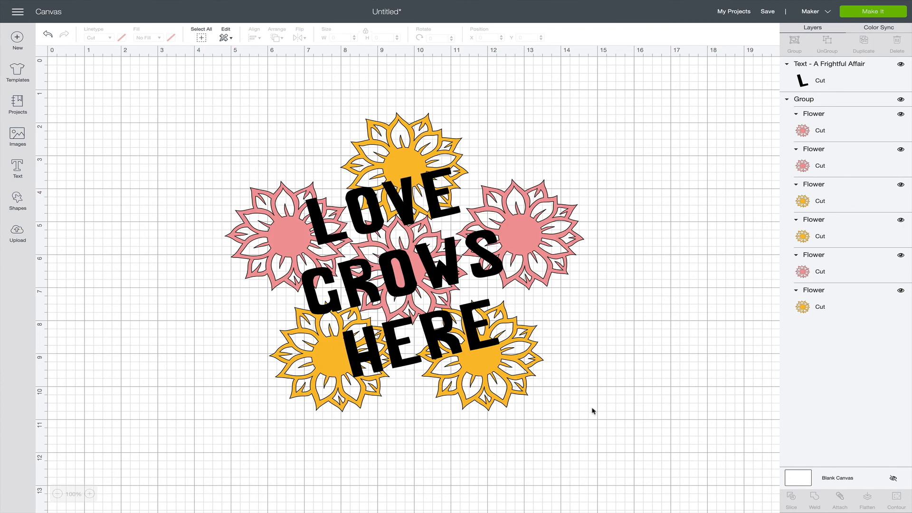